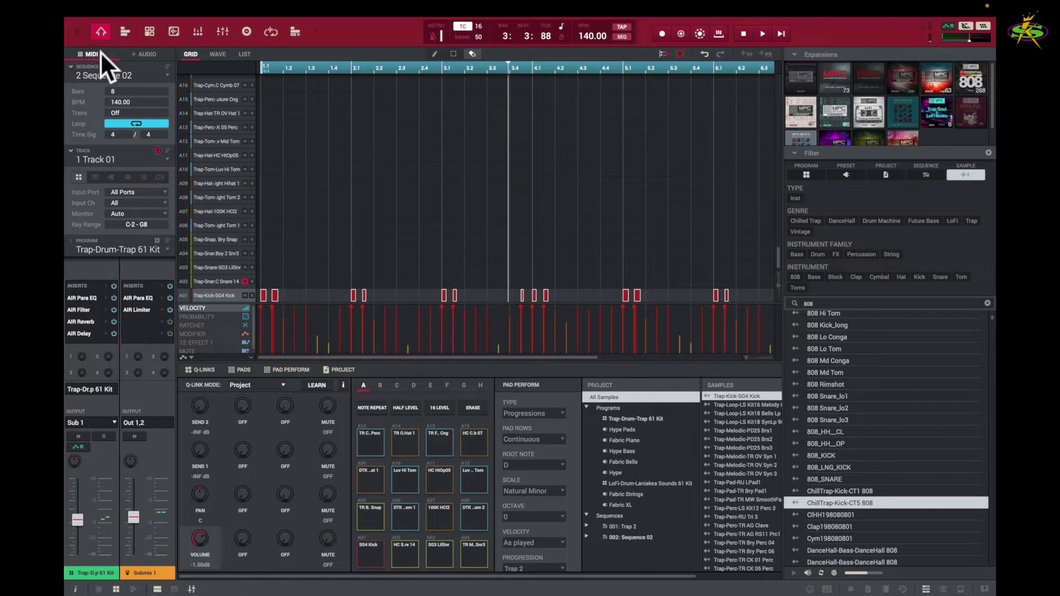
# Switch the grid to selection mode and toggle the Project, Pad Perform and Pads panels off and on
pyautogui.press('s')
pyautogui.click(345, 369)
pyautogui.click(343, 368)
pyautogui.click(298, 368)
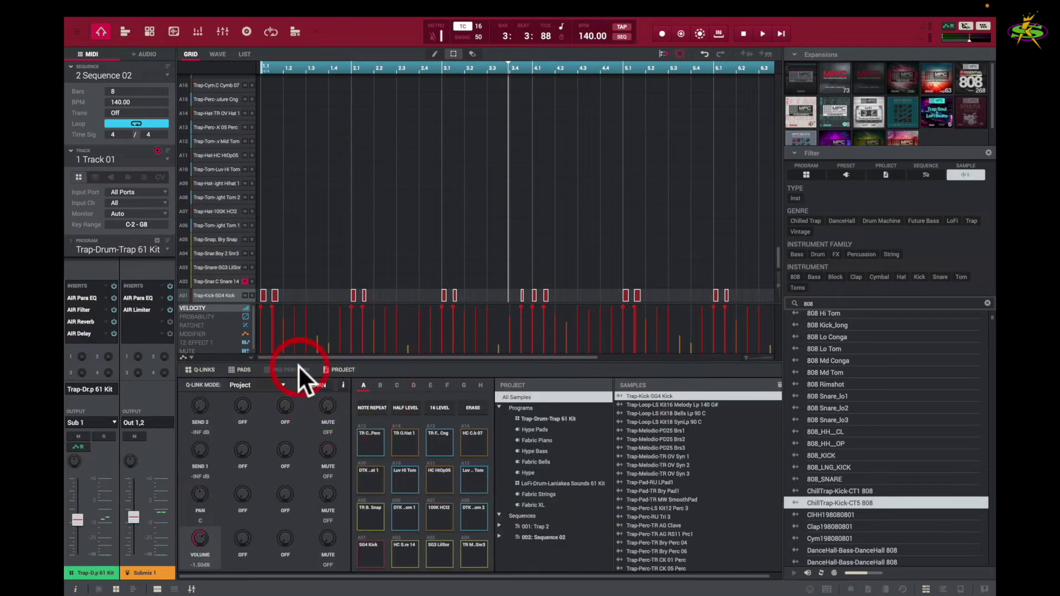
pyautogui.click(298, 367)
pyautogui.click(244, 368)
pyautogui.click(239, 368)
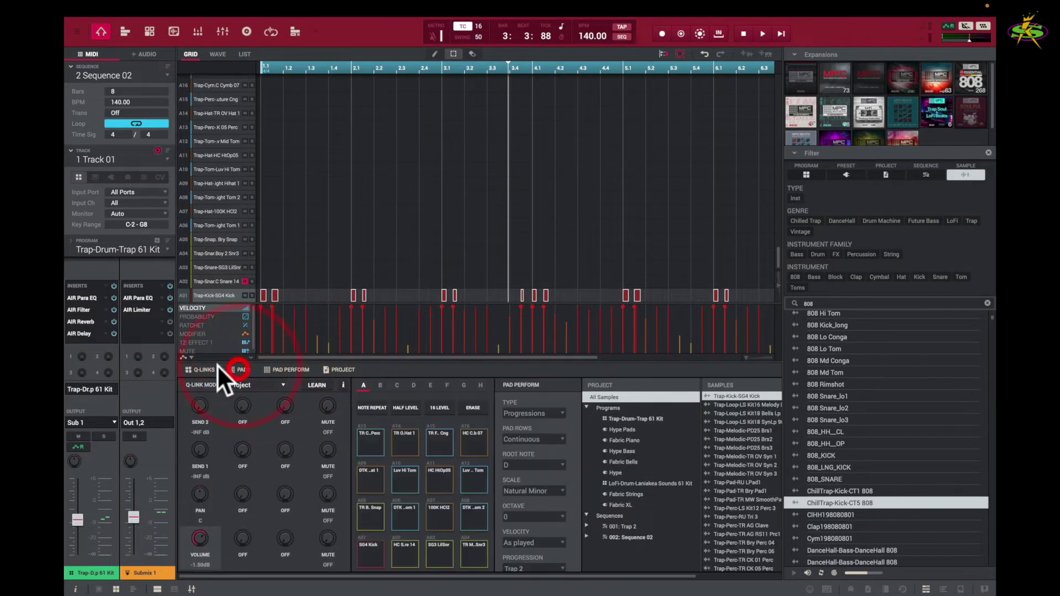
# Toggle the Q-Link panel off and on, then show the file browser at the Akai Application Support folder
pyautogui.click(211, 367)
pyautogui.click(211, 367)
pyautogui.click(983, 26)
pyautogui.press('f')
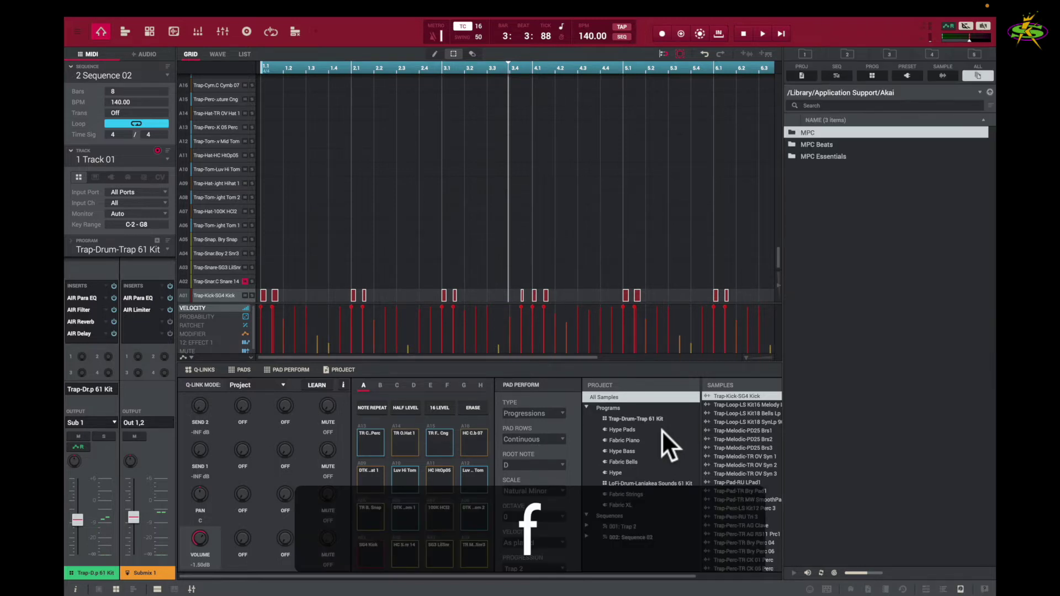
pyautogui.press('f')
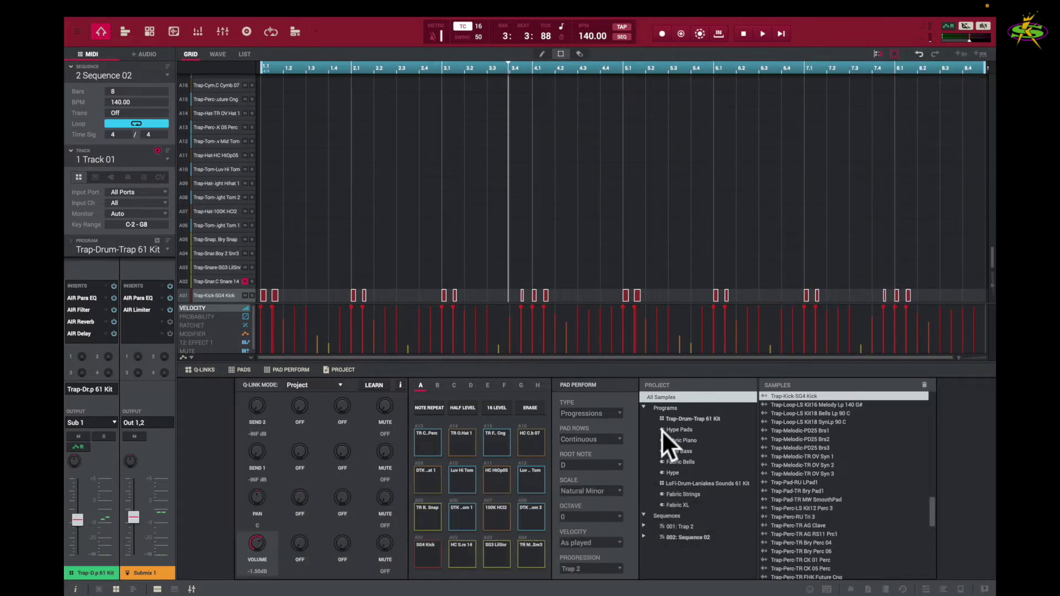
pyautogui.press('x')
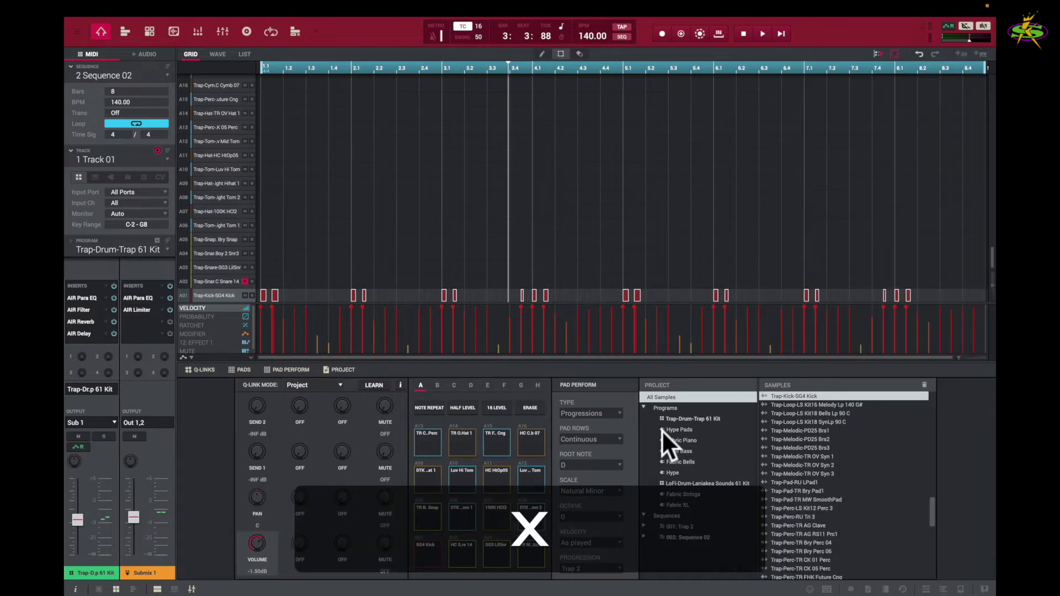
pyautogui.press('b')
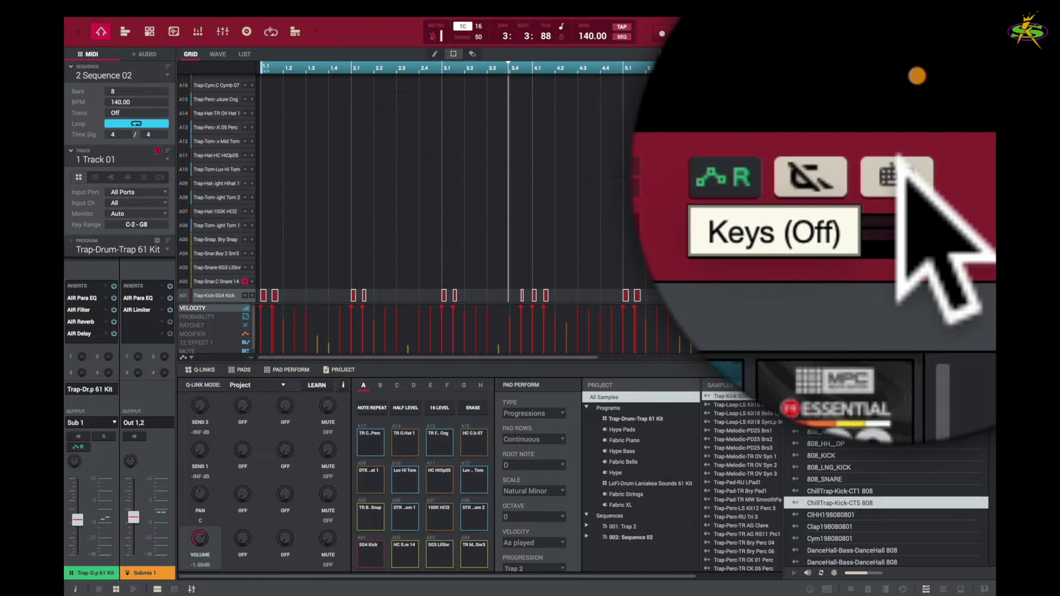
# Cycle the Keys mode through Pads, MIDI and Off, hide the browser, and set Keys to Pads
pyautogui.click(896, 176)
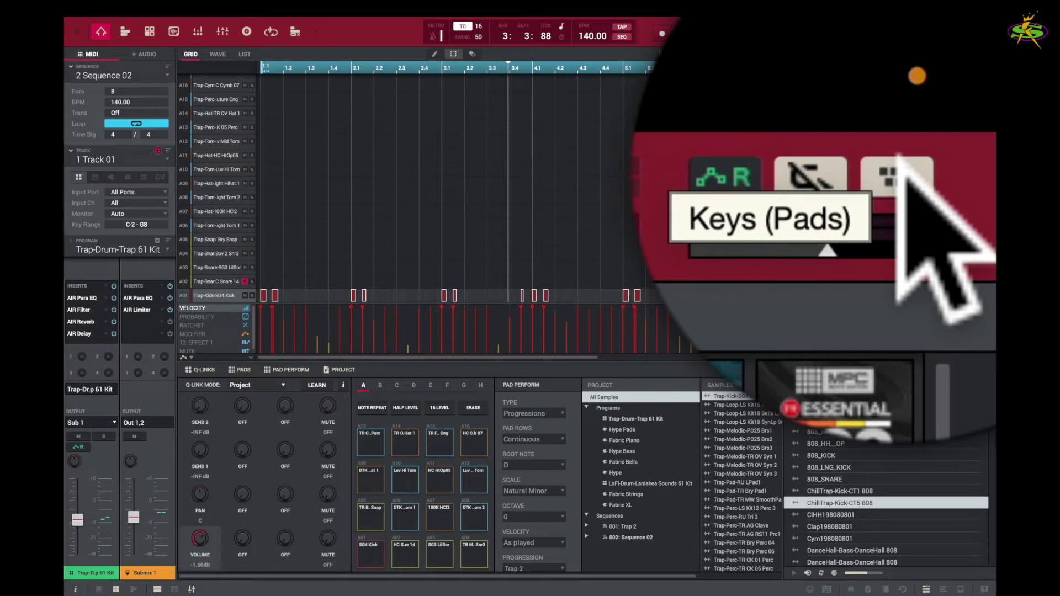
pyautogui.click(899, 158)
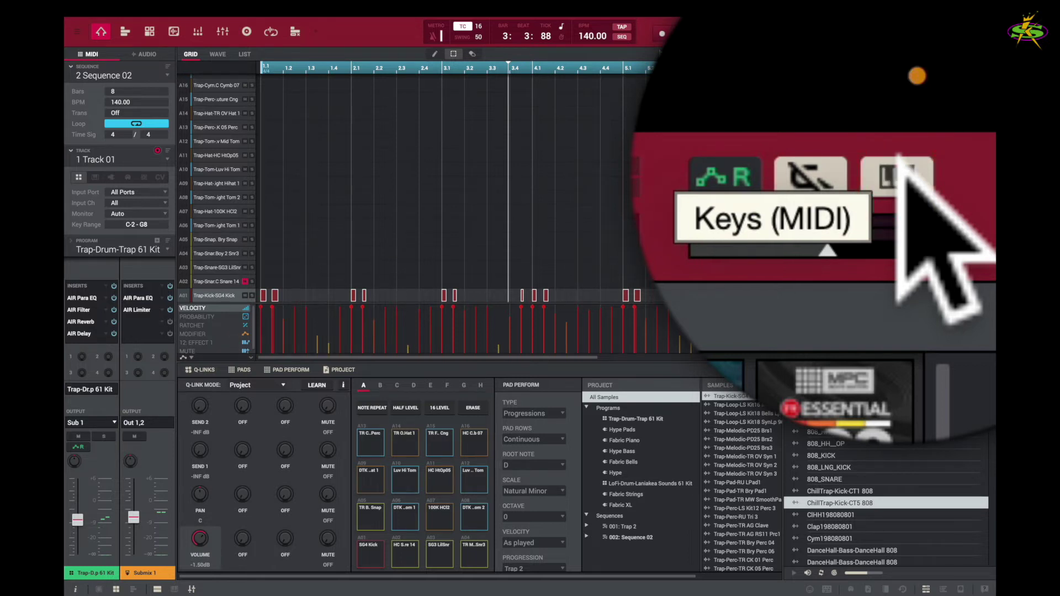
pyautogui.click(898, 158)
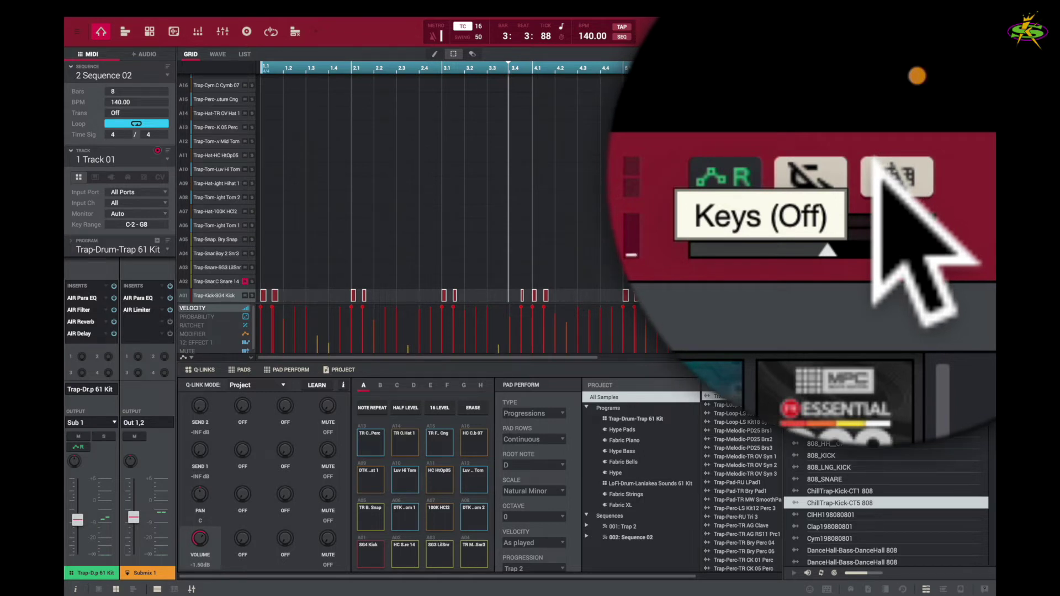
pyautogui.press('b')
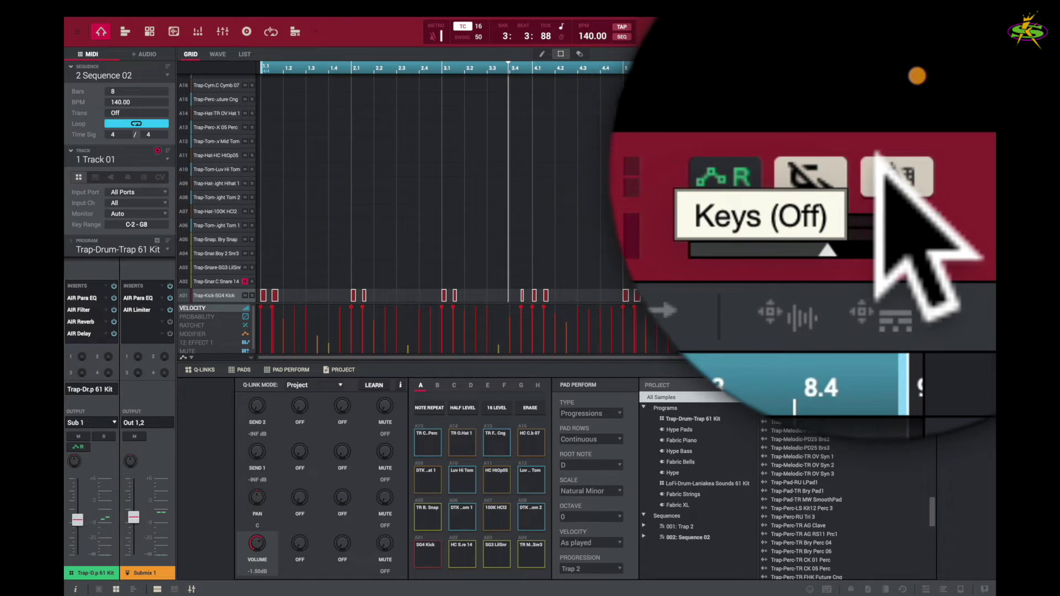
pyautogui.click(979, 29)
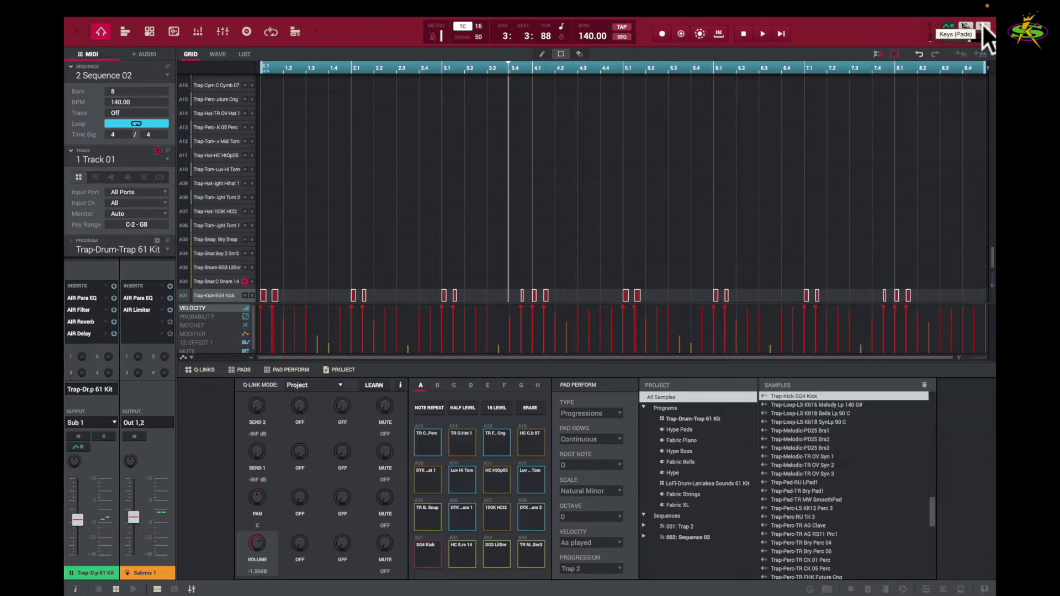
# Trigger pads A01–A16 of the Trap-Drum-Trap 61 Kit in turn, from kick to cymbal, with keys Z to 4
pyautogui.press('z')
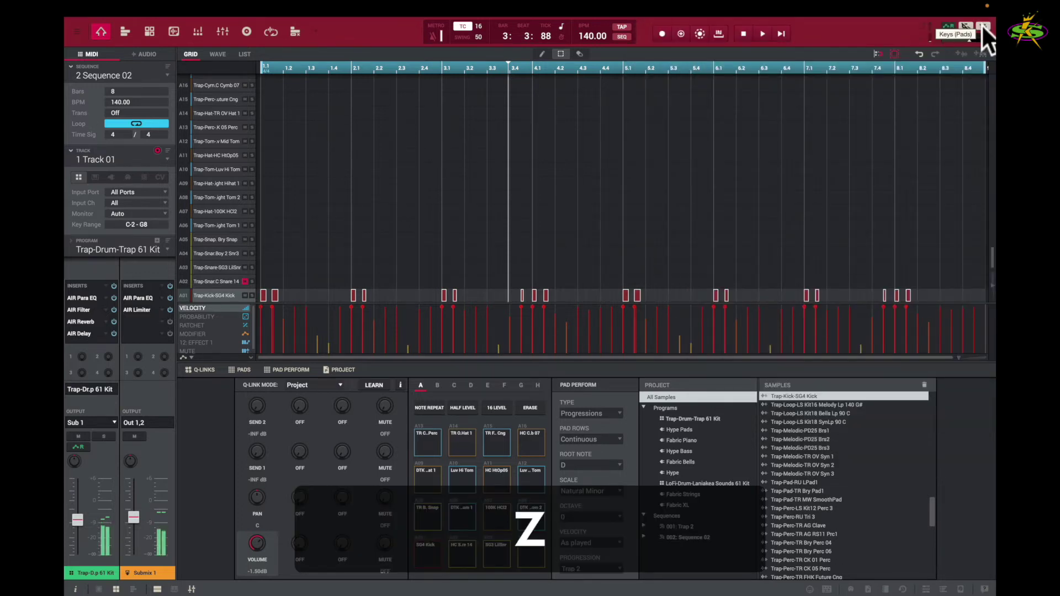
pyautogui.press('x')
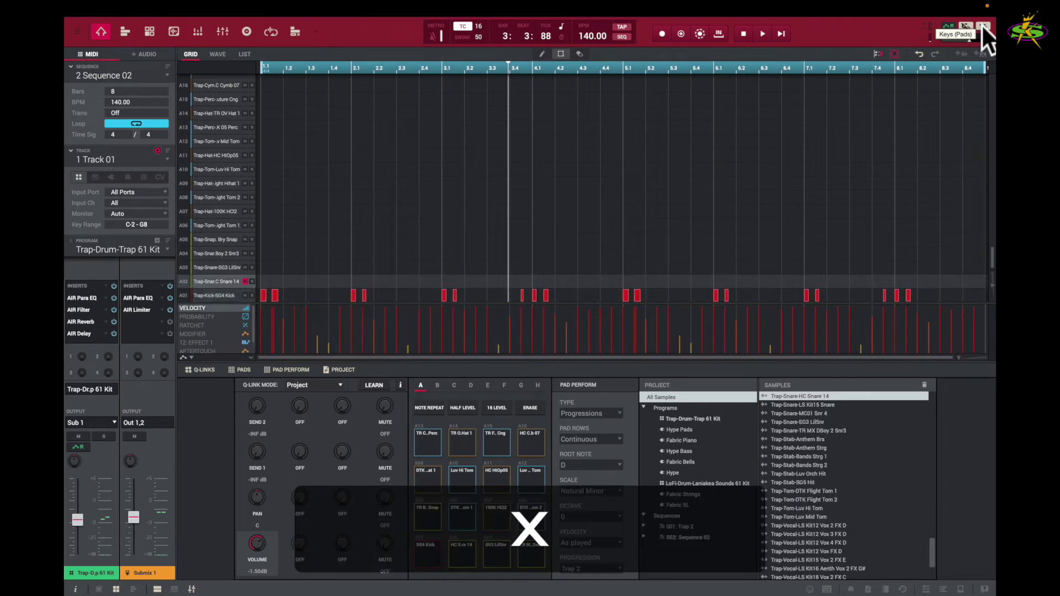
pyautogui.press('c')
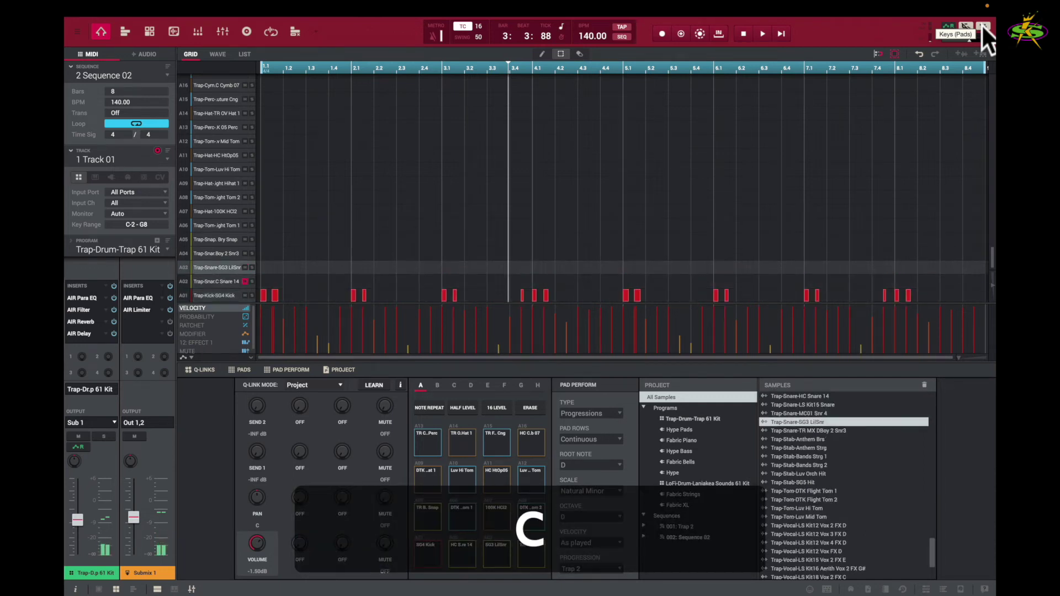
pyautogui.press('v')
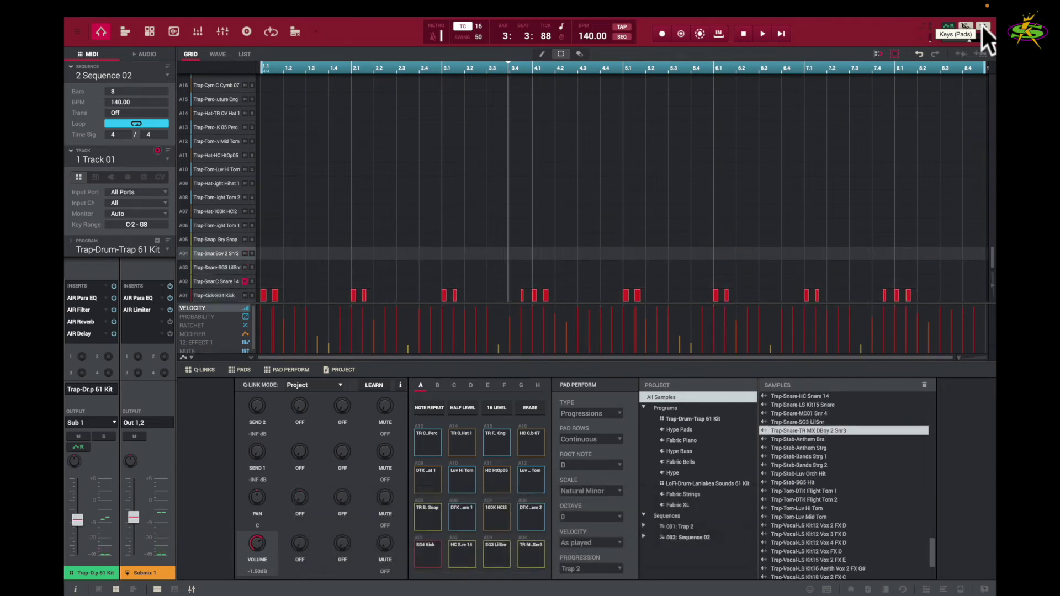
pyautogui.press('a')
pyautogui.press('s')
pyautogui.press('d')
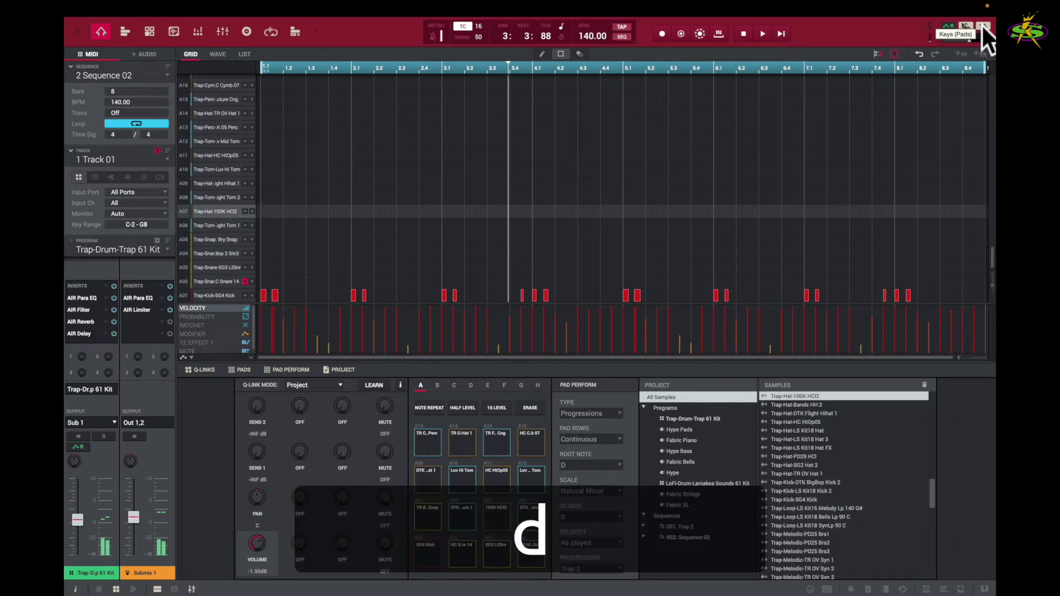
pyautogui.press('f')
pyautogui.press('q')
pyautogui.press('w')
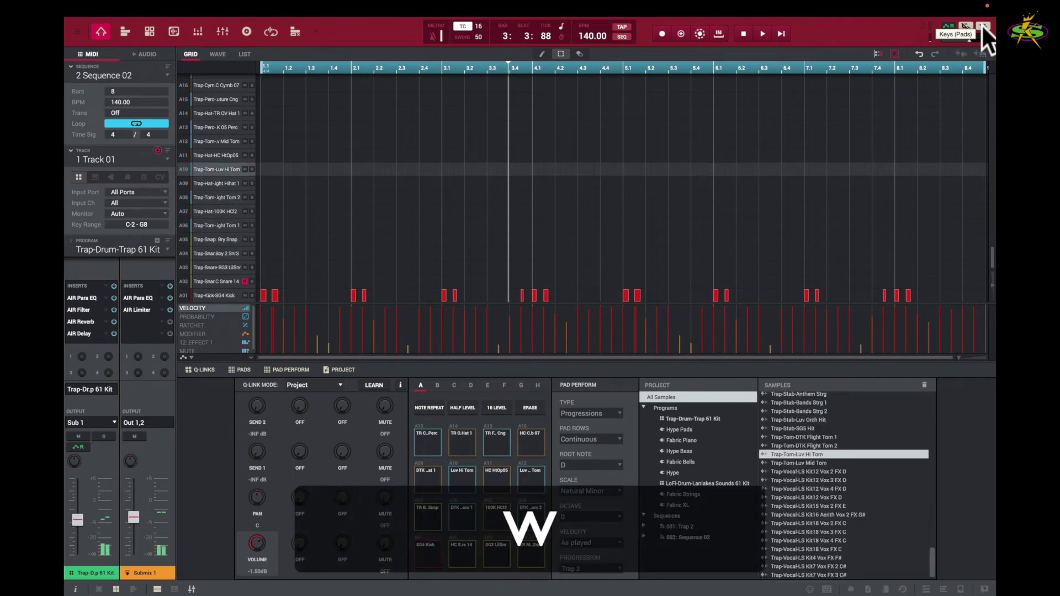
pyautogui.press('e')
pyautogui.press('r')
pyautogui.press('1')
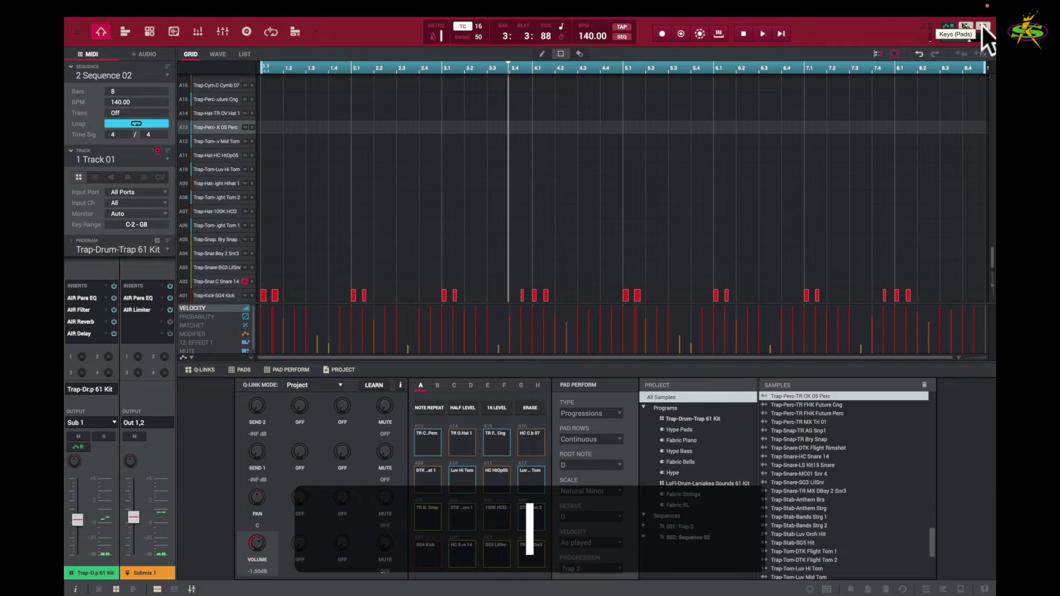
pyautogui.press('2')
pyautogui.press('3')
pyautogui.press('4')
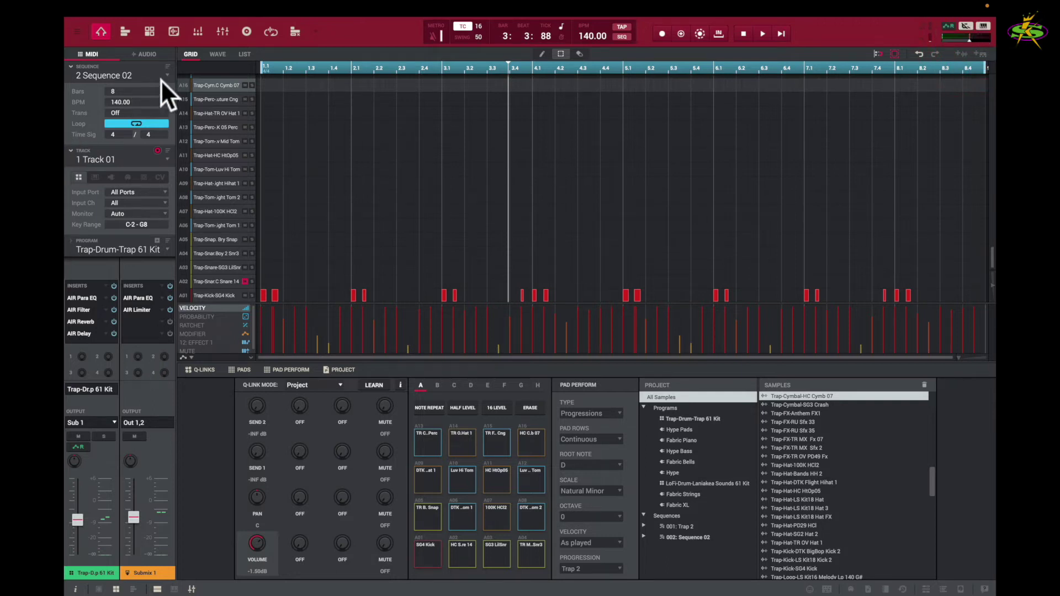
pyautogui.click(165, 156)
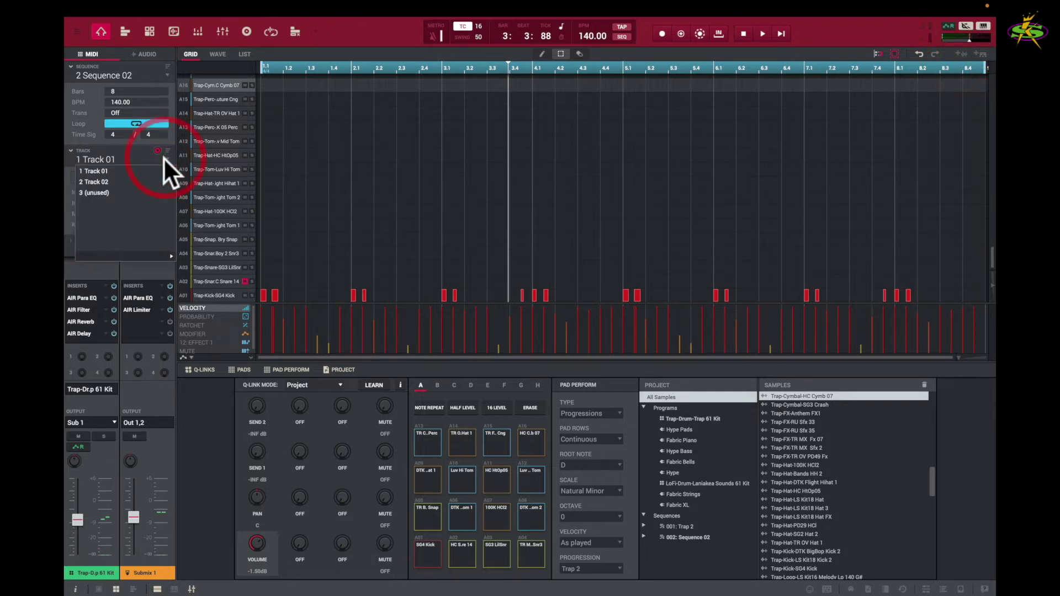
pyautogui.click(155, 175)
pyautogui.click(155, 175)
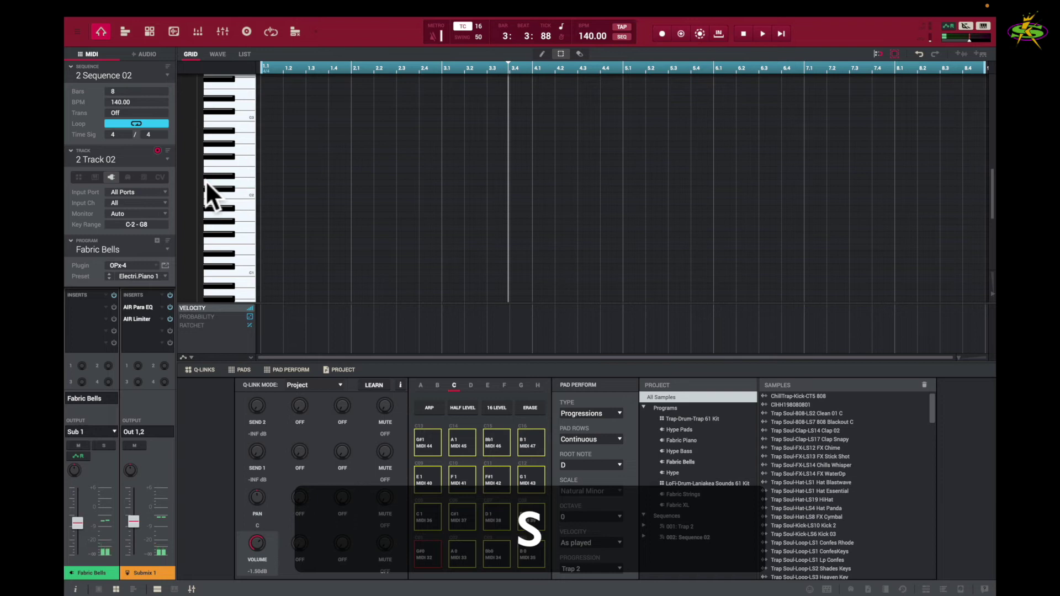
pyautogui.press('f')
pyautogui.press('h')
pyautogui.press('j')
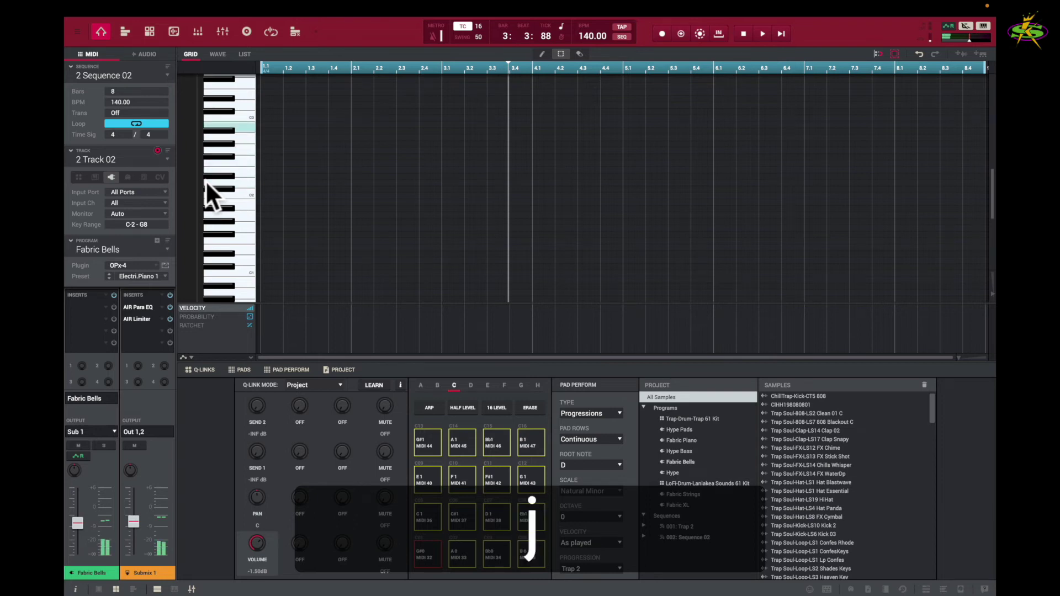
pyautogui.press('k')
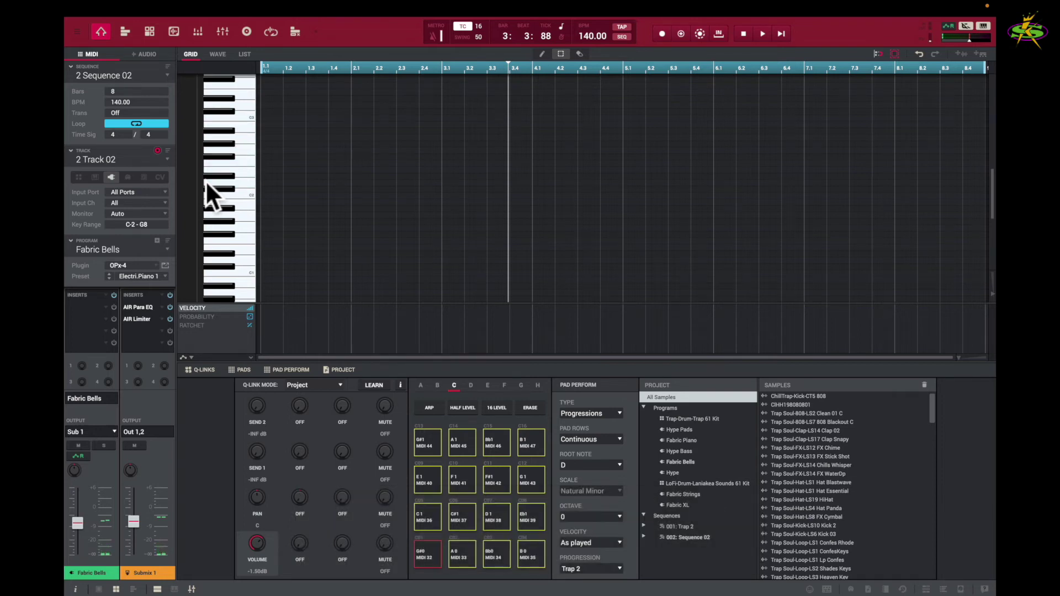
pyautogui.press('a')
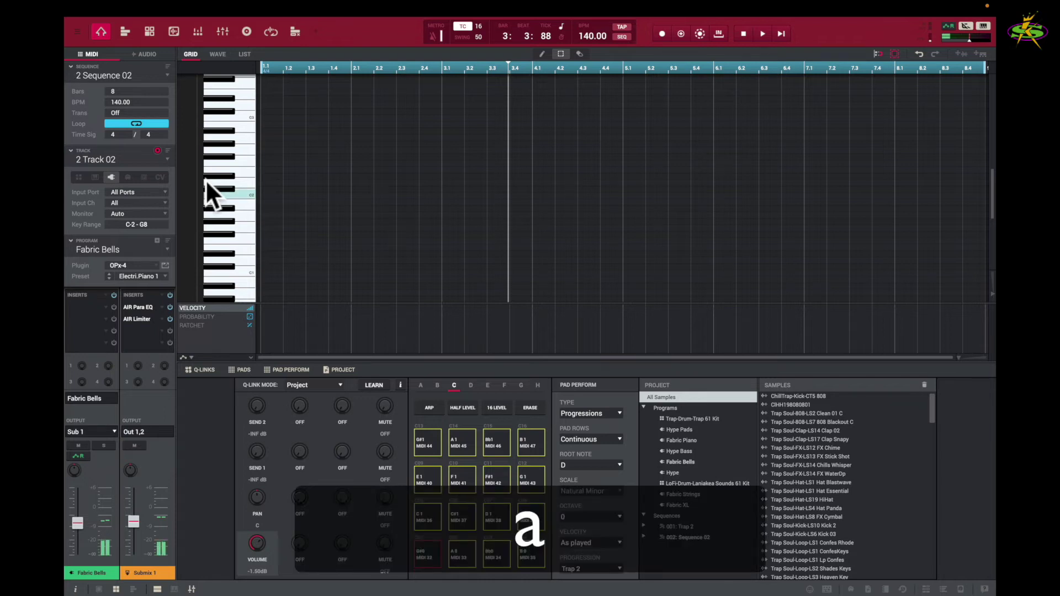
pyautogui.press('d')
pyautogui.press('f')
pyautogui.press('h')
pyautogui.press('j')
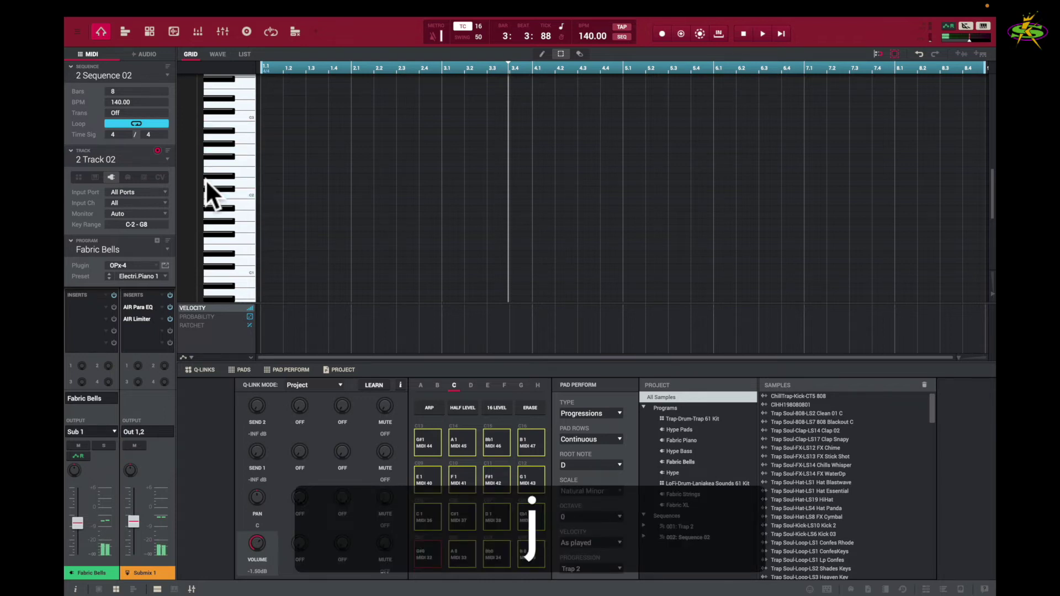
pyautogui.press('k')
pyautogui.press('l')
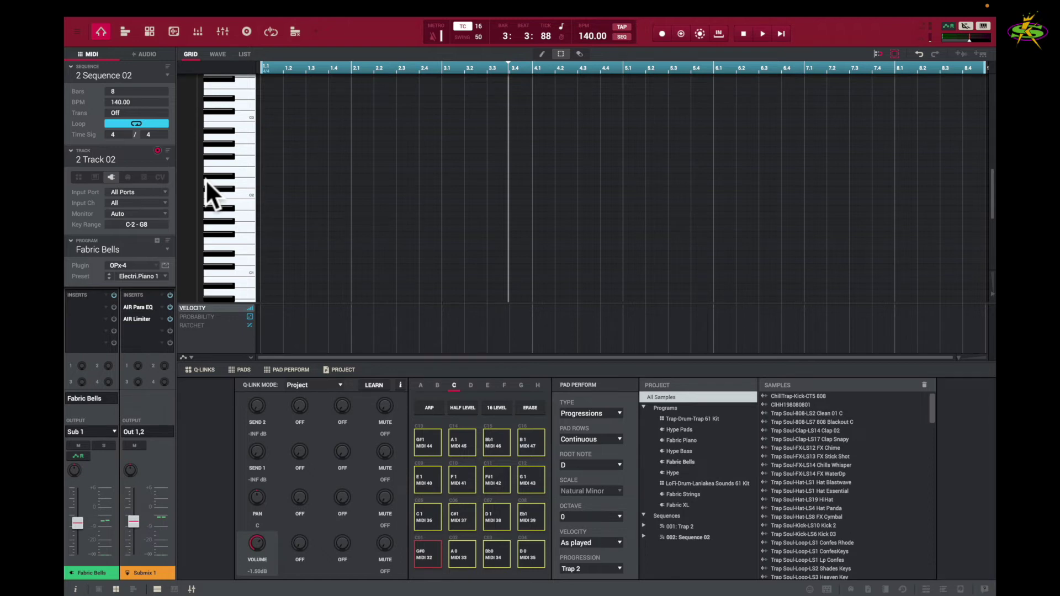
pyautogui.press('e')
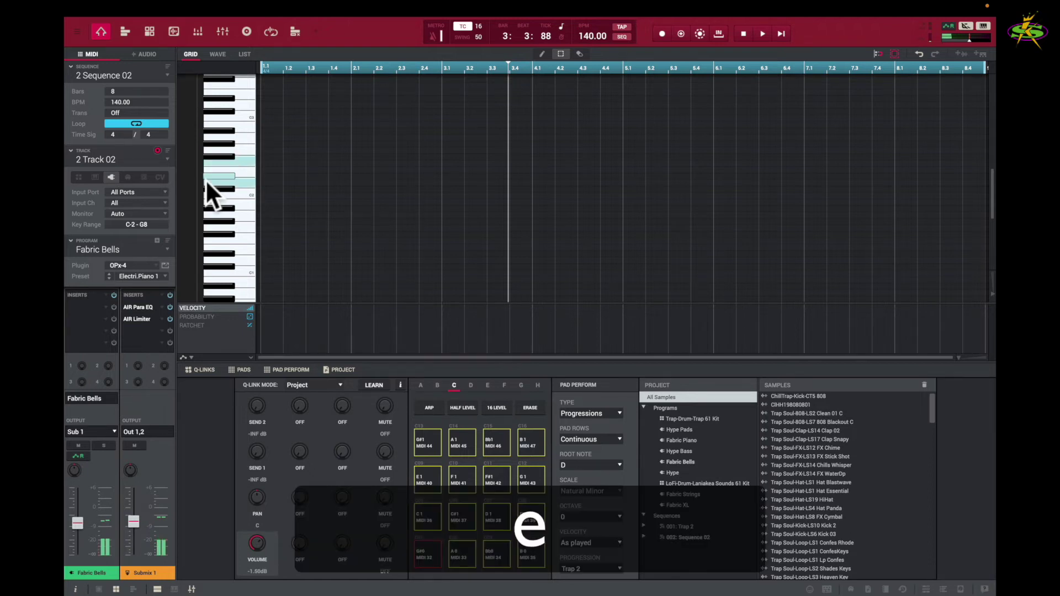
pyautogui.press('a')
pyautogui.press('f')
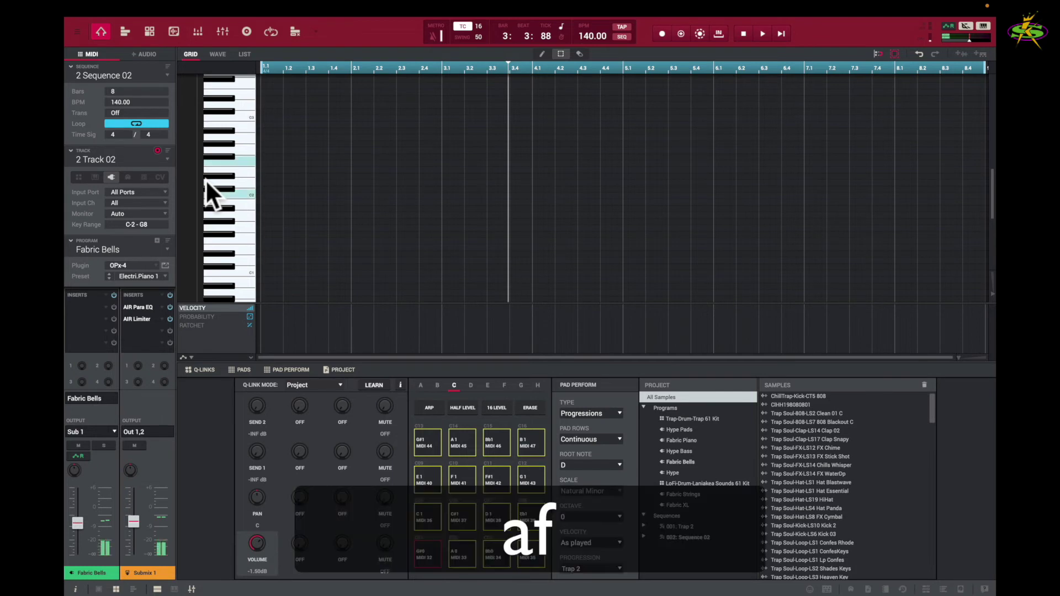
pyautogui.press('d')
pyautogui.press('w')
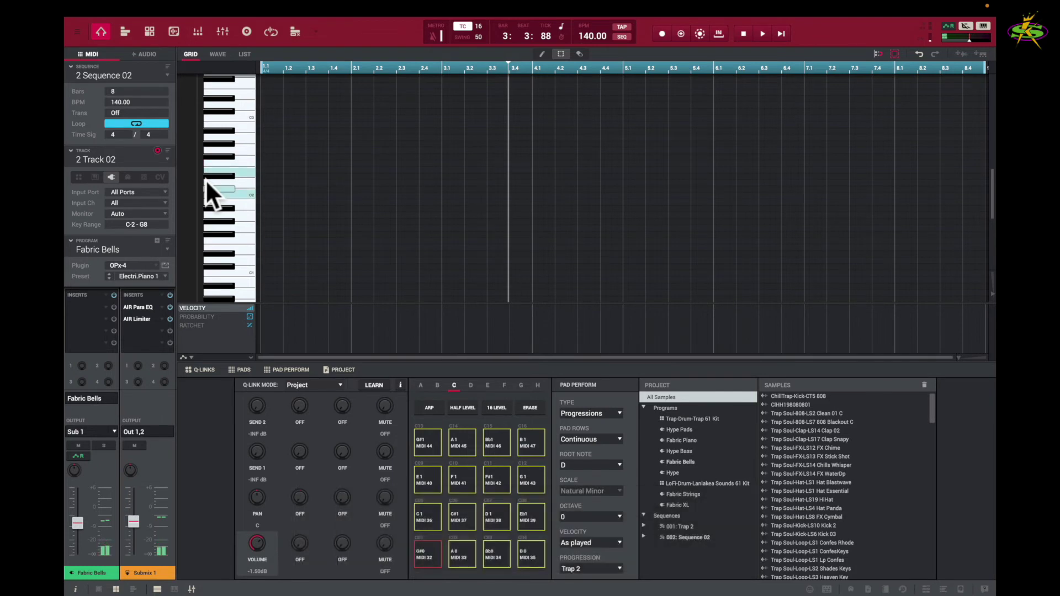
pyautogui.press('s')
pyautogui.press('f')
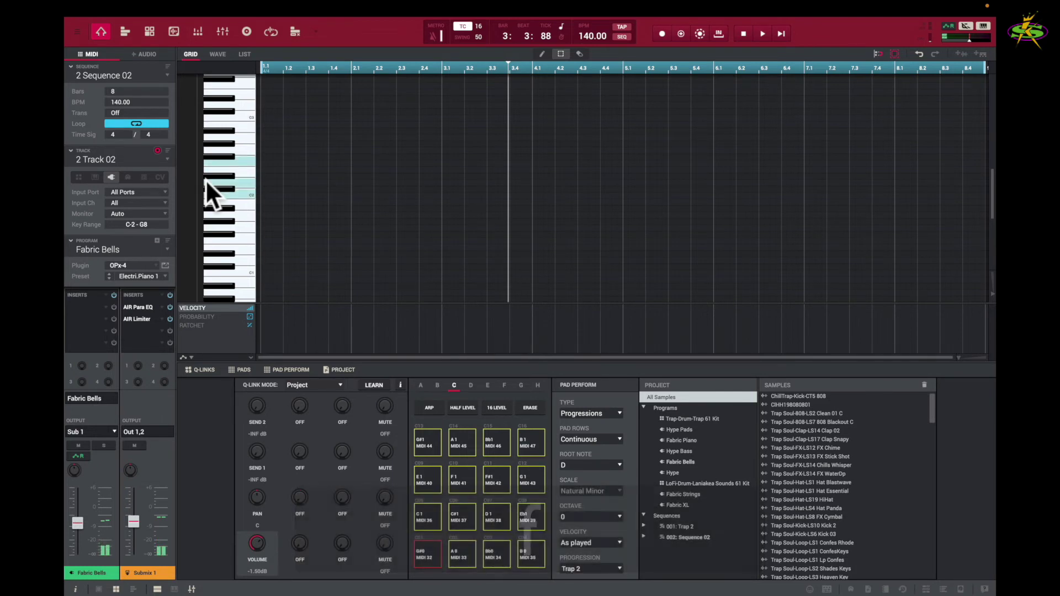
pyautogui.click(164, 249)
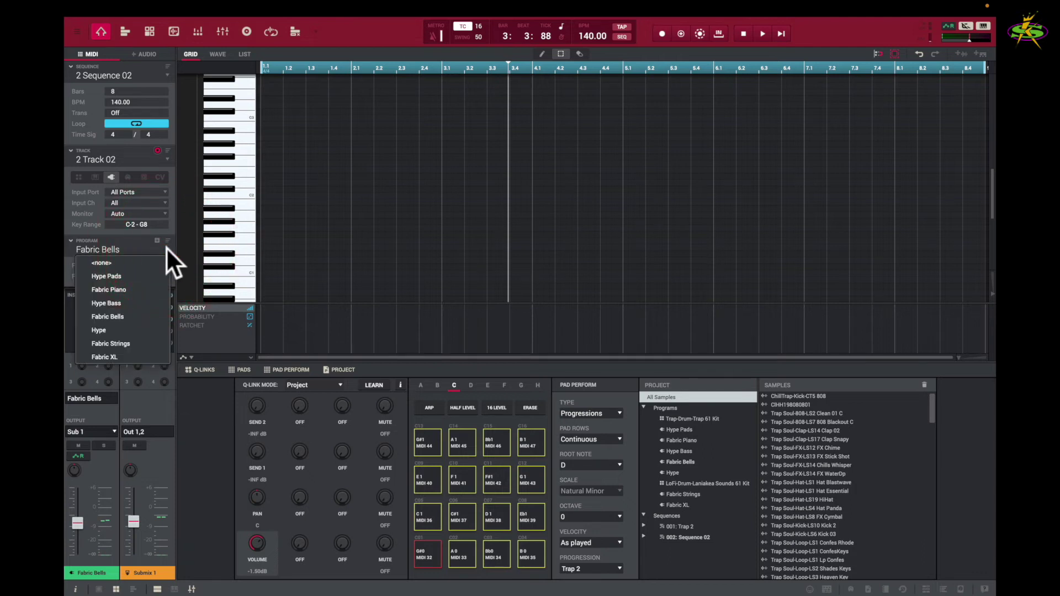
# Switch Track 02's program to Fabric Piano and play two chords on it
pyautogui.click(139, 286)
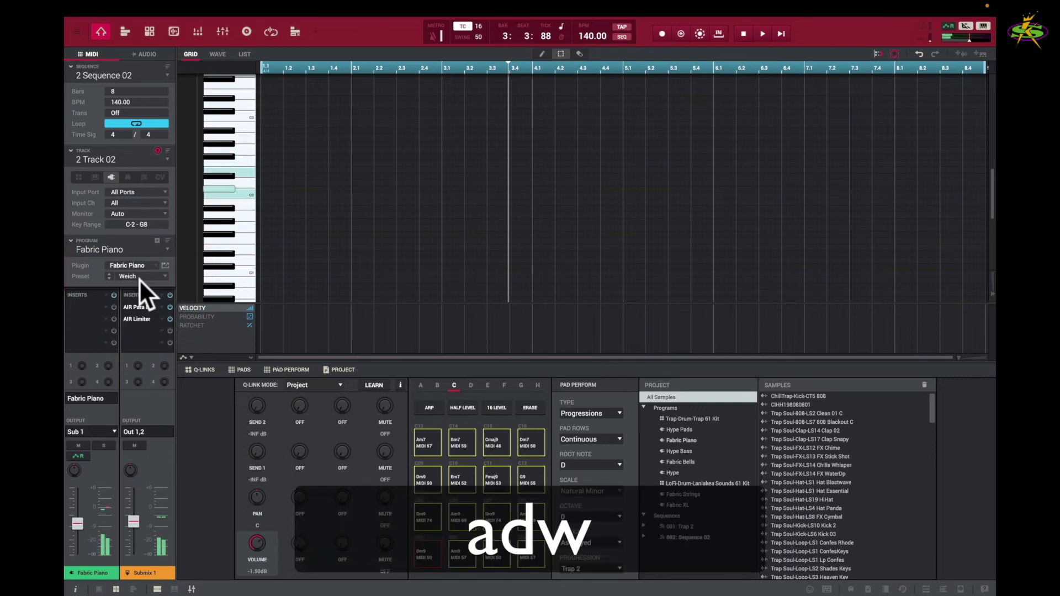
pyautogui.press('s')
pyautogui.press('f')
pyautogui.press('e')
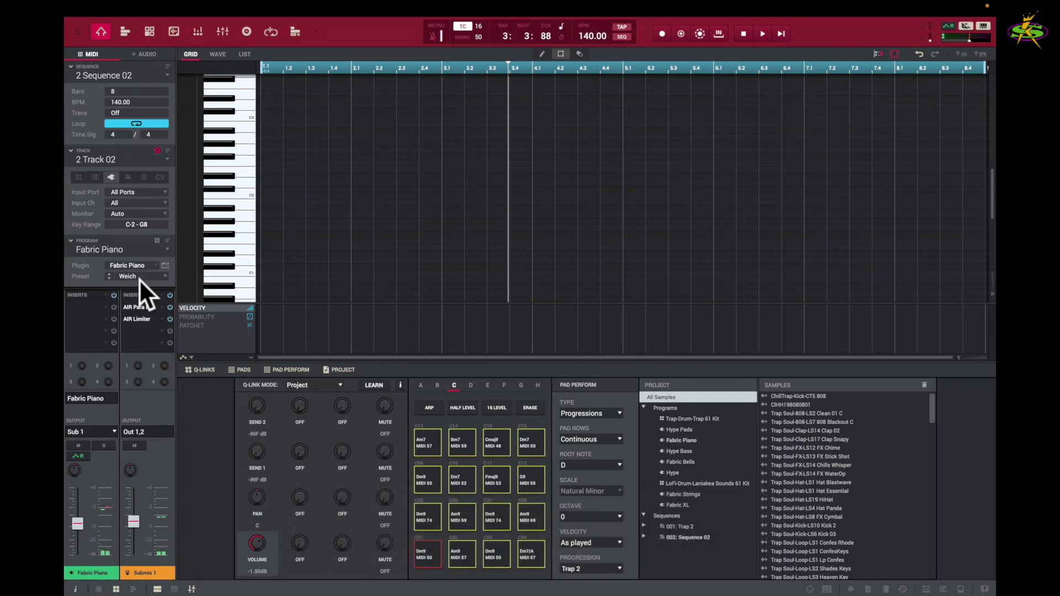
pyautogui.press('s')
pyautogui.press('d')
pyautogui.press('g')
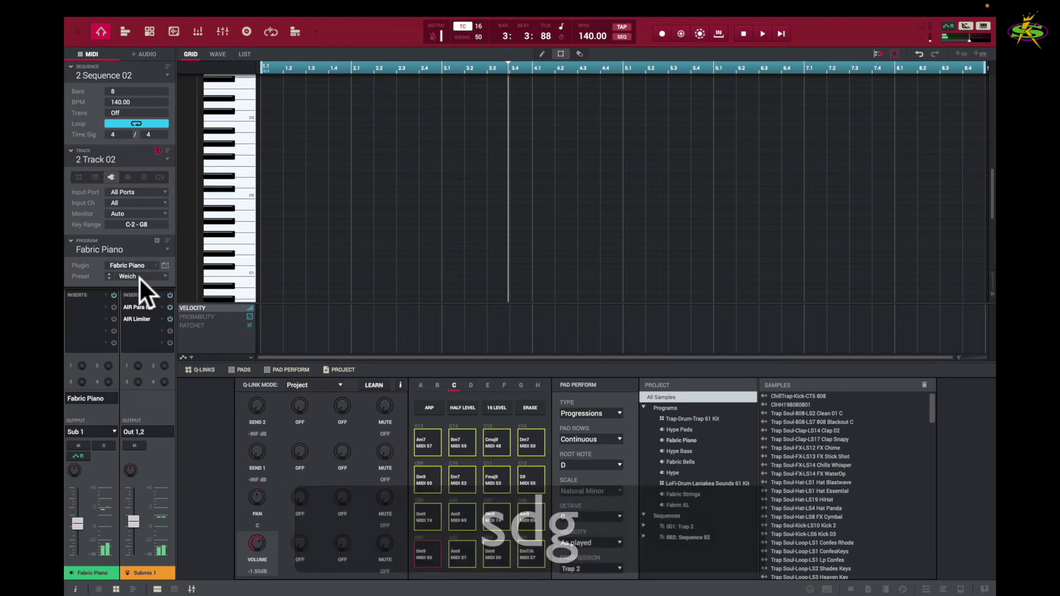
# Play the next two chords on the Fabric Piano
pyautogui.press('d')
pyautogui.press('h')
pyautogui.press('f')
pyautogui.press('d')
pyautogui.press('f')
pyautogui.press('j')
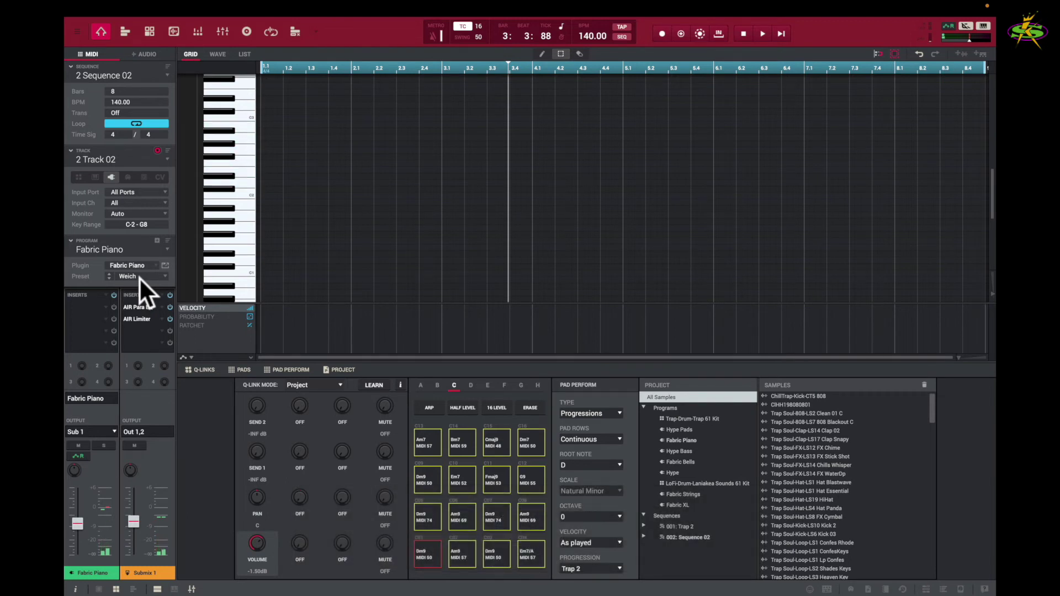
# Play a run of single notes on the Fabric Piano
pyautogui.press('a')
pyautogui.press('f')
pyautogui.press('d')
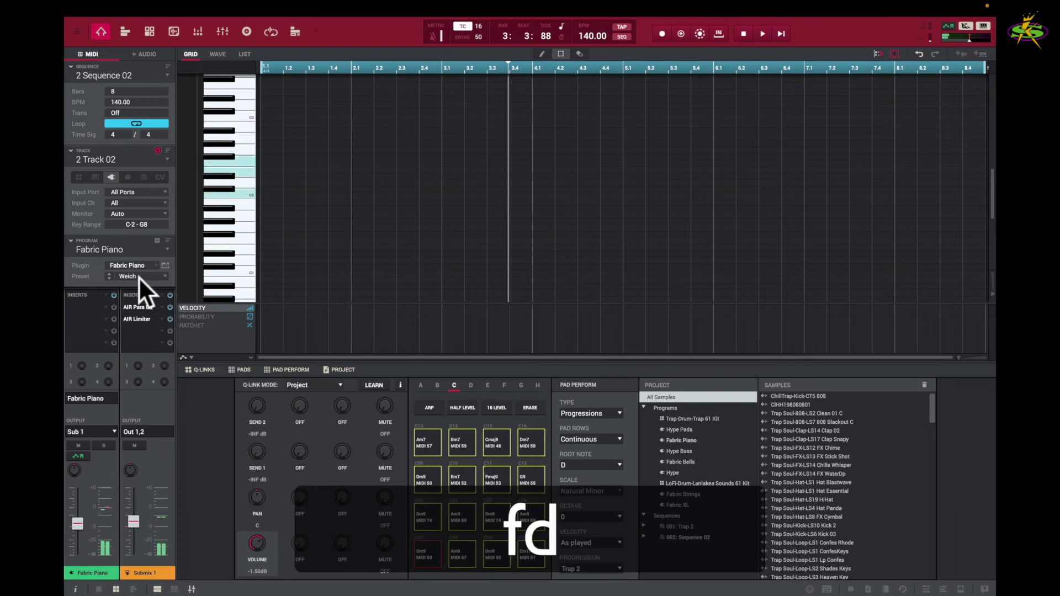
pyautogui.press('s')
pyautogui.press('f')
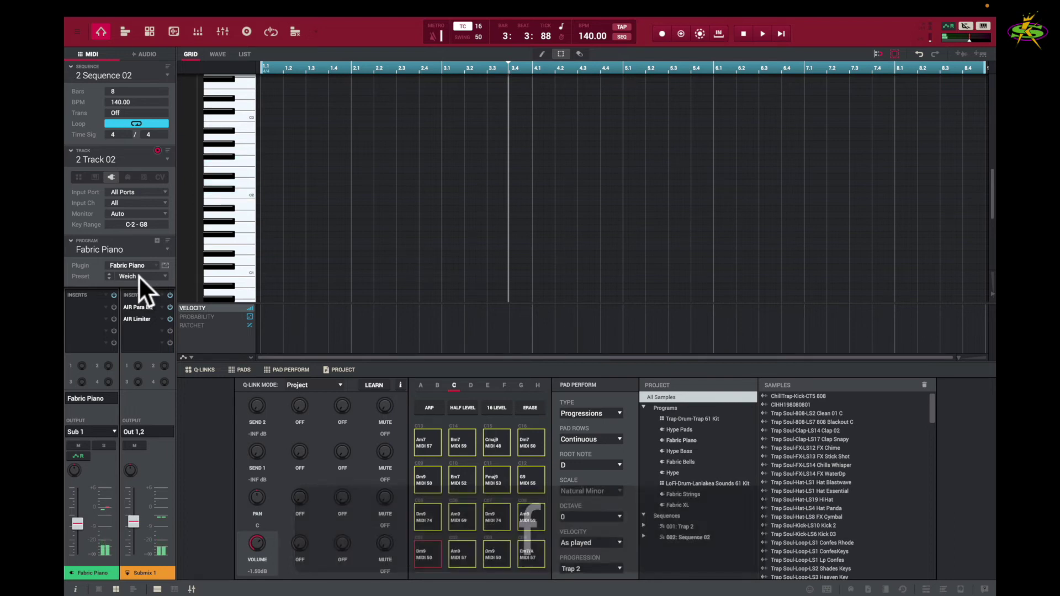
pyautogui.press('a')
pyautogui.press('d')
pyautogui.press('g')
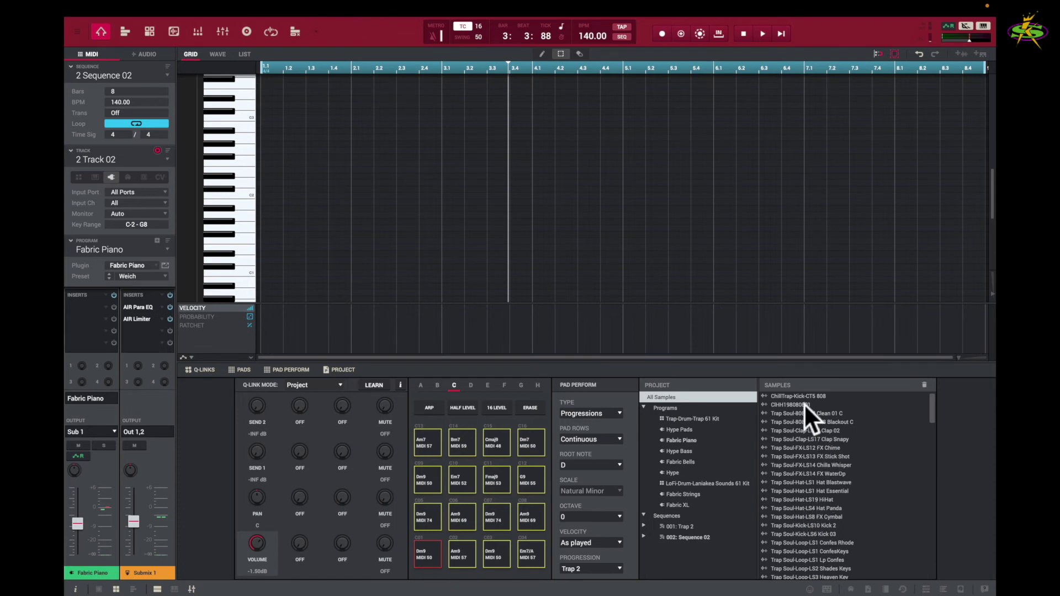
pyautogui.scroll(-15, 829, 456)
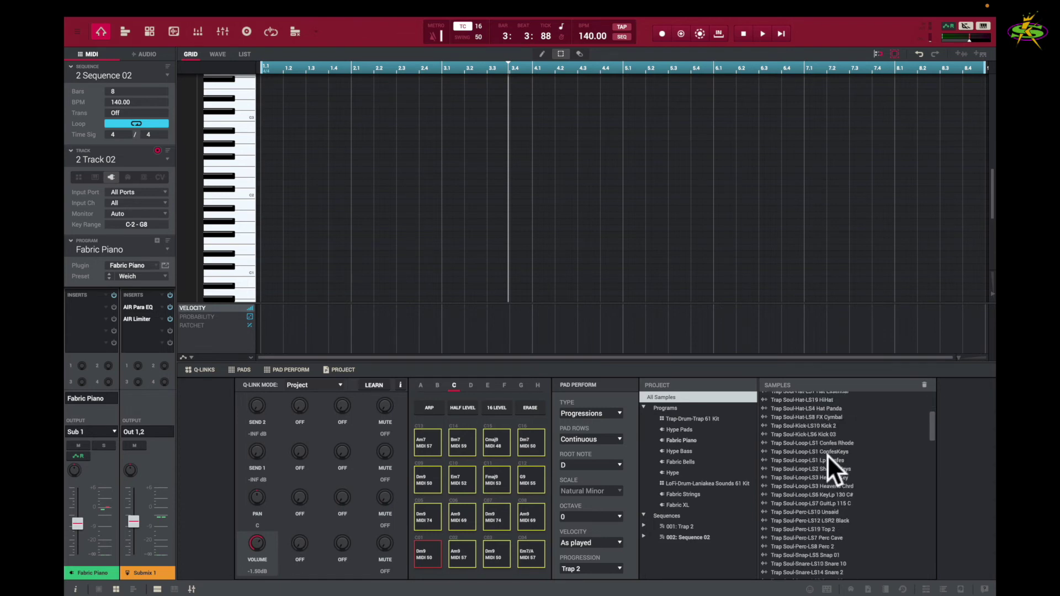
pyautogui.scroll(-6, 828, 454)
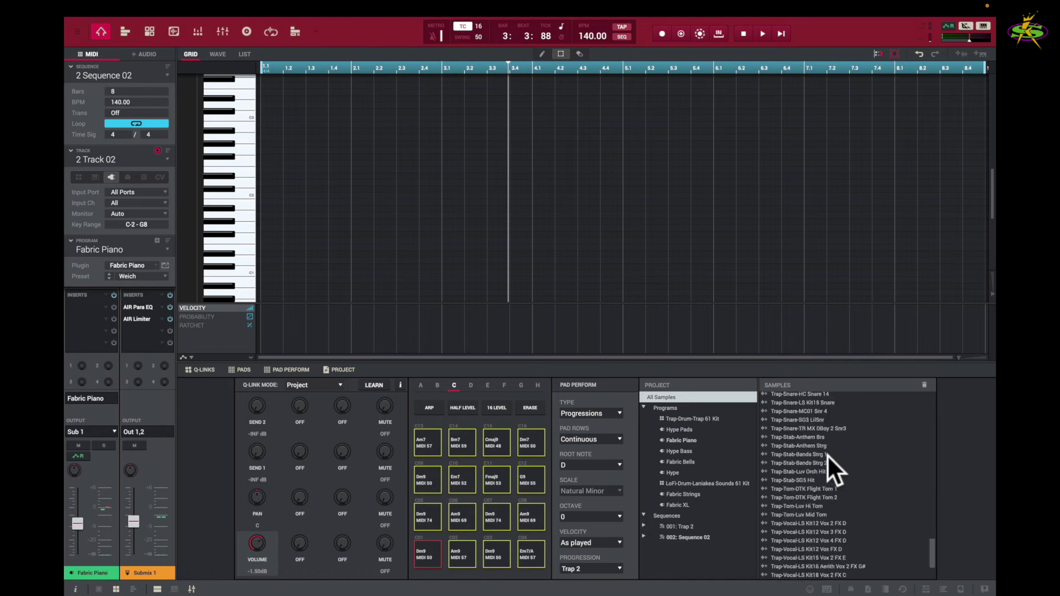
pyautogui.scroll(5, 828, 455)
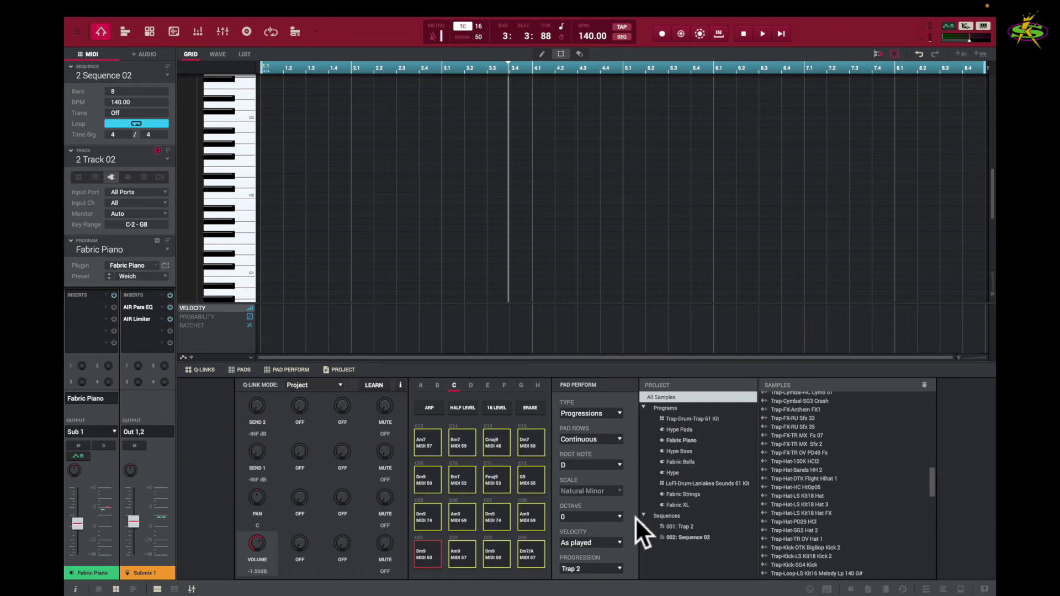
# Group the sample pool by program and filter it to Trap-Drum-Trap 61 Kit
pyautogui.click(677, 409)
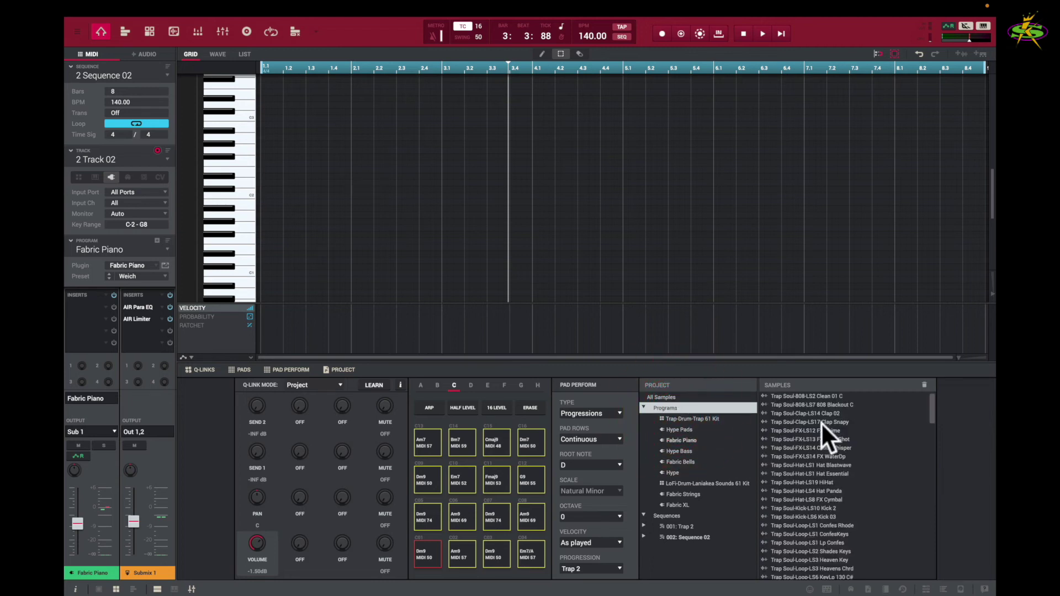
pyautogui.scroll(-15, 878, 444)
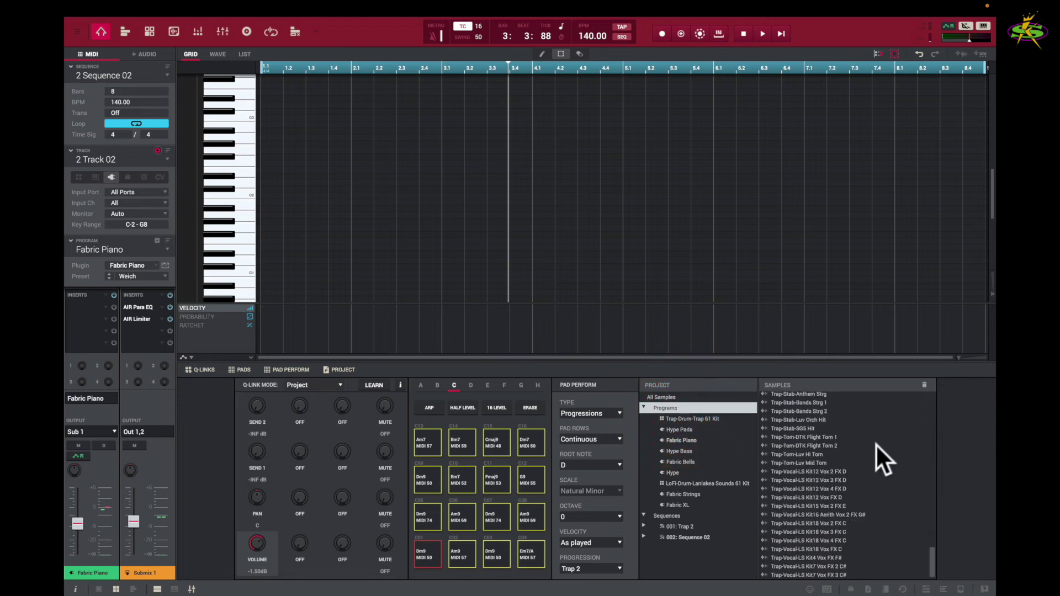
pyautogui.scroll(10, 876, 444)
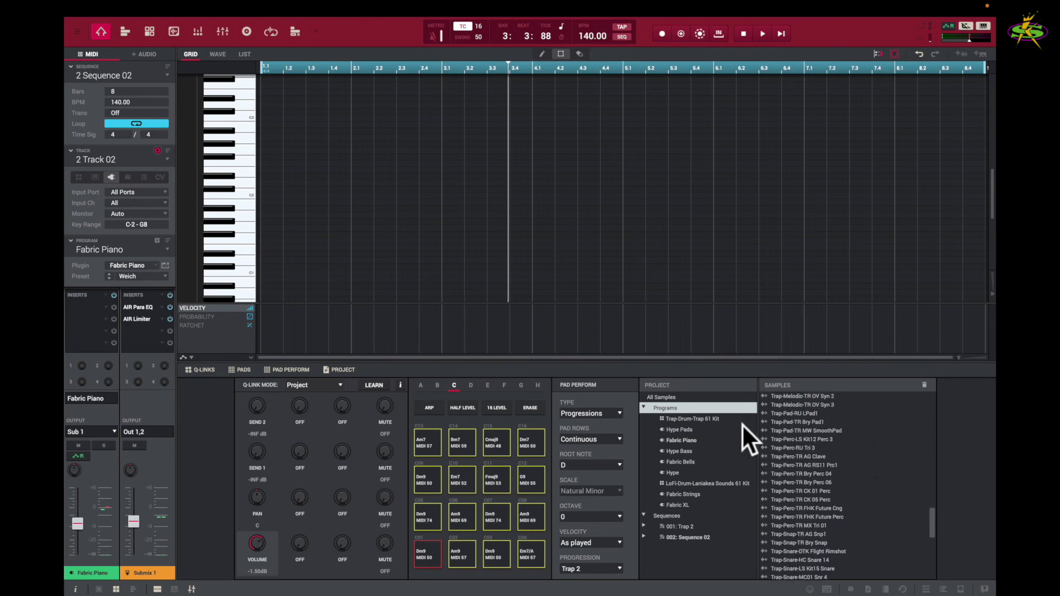
pyautogui.click(704, 417)
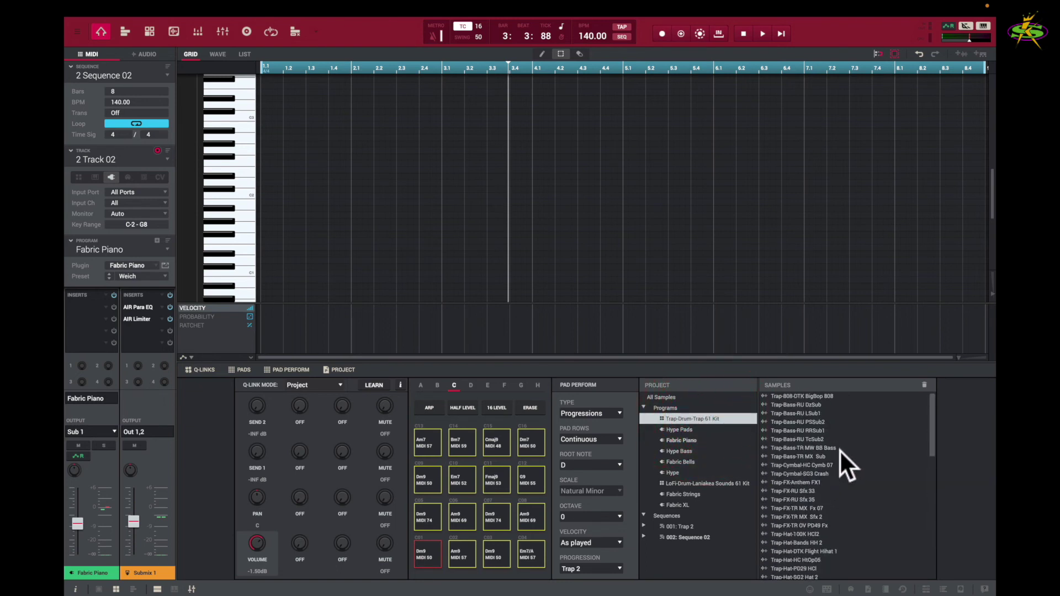
# Audition the BigBop 808, DzSub, LSub1 and PSSub2 samples from the kit
pyautogui.click(765, 396)
pyautogui.click(765, 398)
pyautogui.click(764, 403)
pyautogui.click(765, 405)
pyautogui.click(764, 413)
pyautogui.click(764, 420)
pyautogui.click(764, 395)
pyautogui.click(763, 412)
pyautogui.click(167, 158)
# Switch to drum track 1 Track 01 and audition the Trap-Cymbal-HC Cymb 07 sample
pyautogui.click(135, 171)
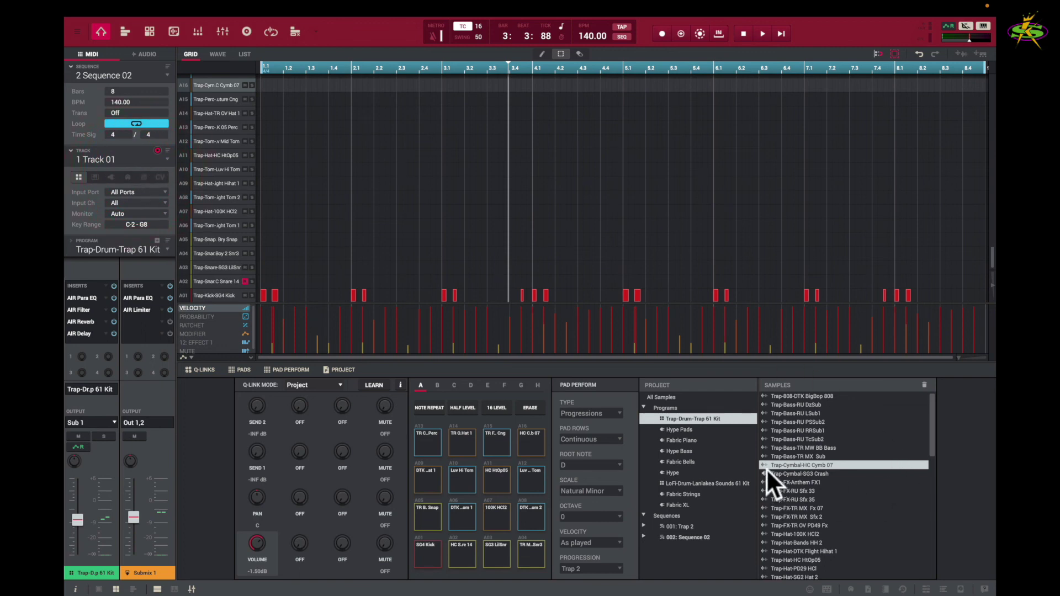
pyautogui.click(763, 463)
pyautogui.click(765, 446)
# Preview pads A15, A14, A13, A12 and A11 to find their linked samples
pyautogui.click(509, 443)
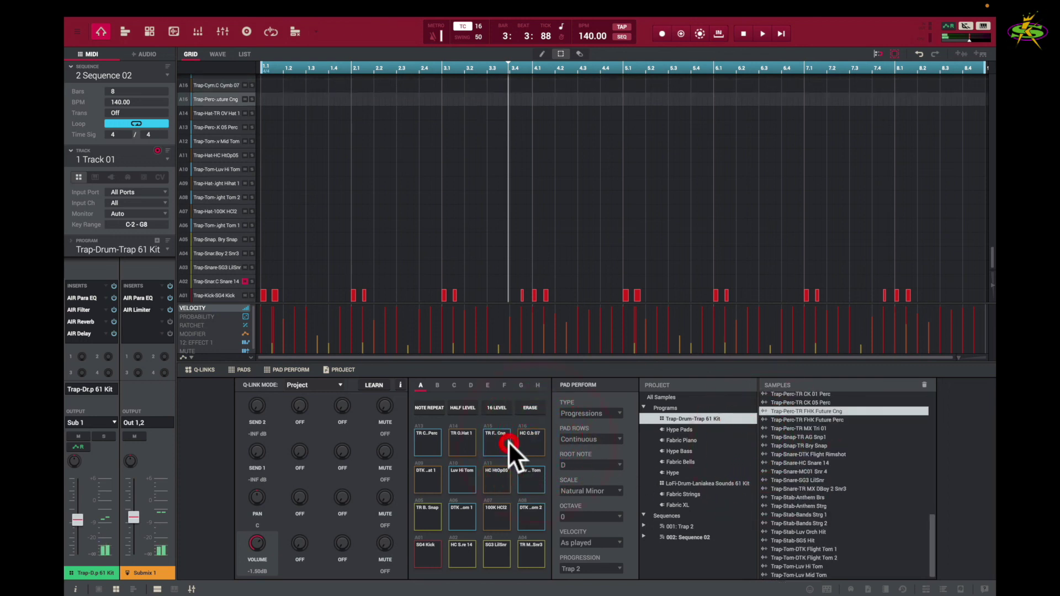
pyautogui.click(466, 441)
pyautogui.click(431, 443)
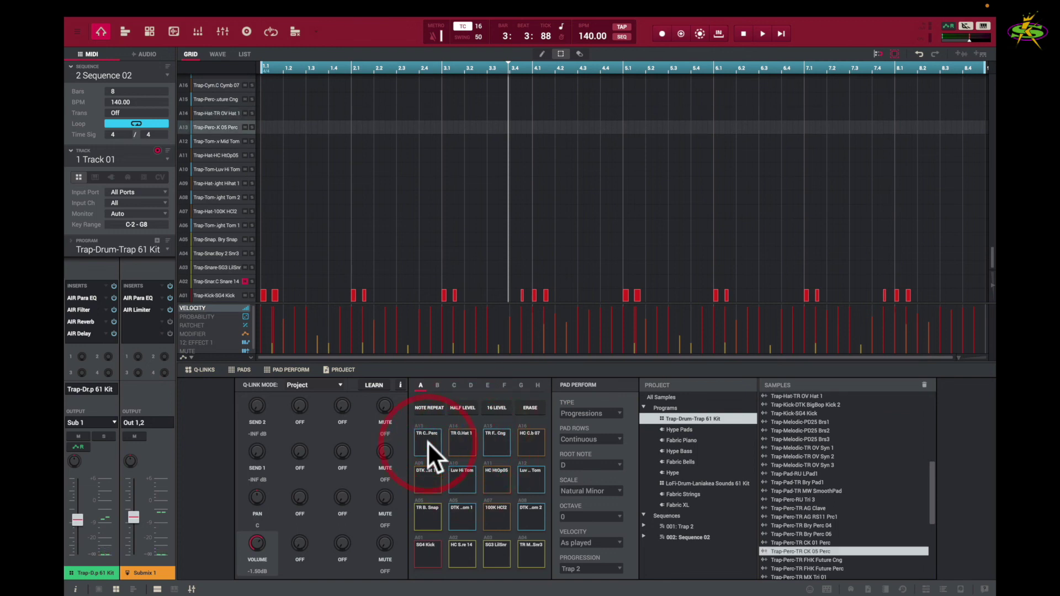
pyautogui.click(533, 471)
pyautogui.click(499, 476)
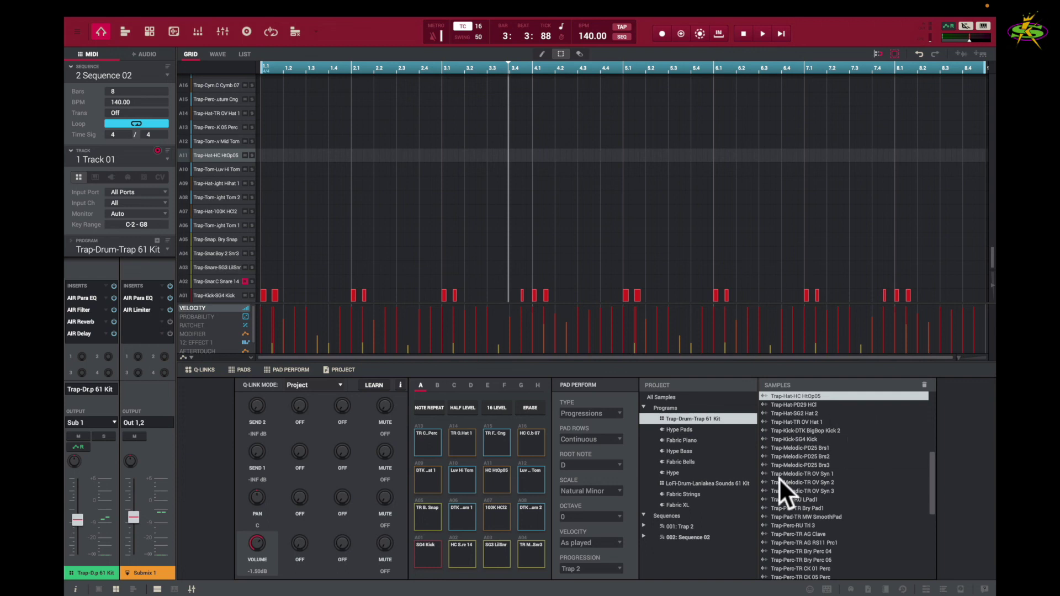
# Show the LoFi-Drum-Laniakea Sounds 61 Kit samples and preview pads A12 to A09
pyautogui.click(729, 485)
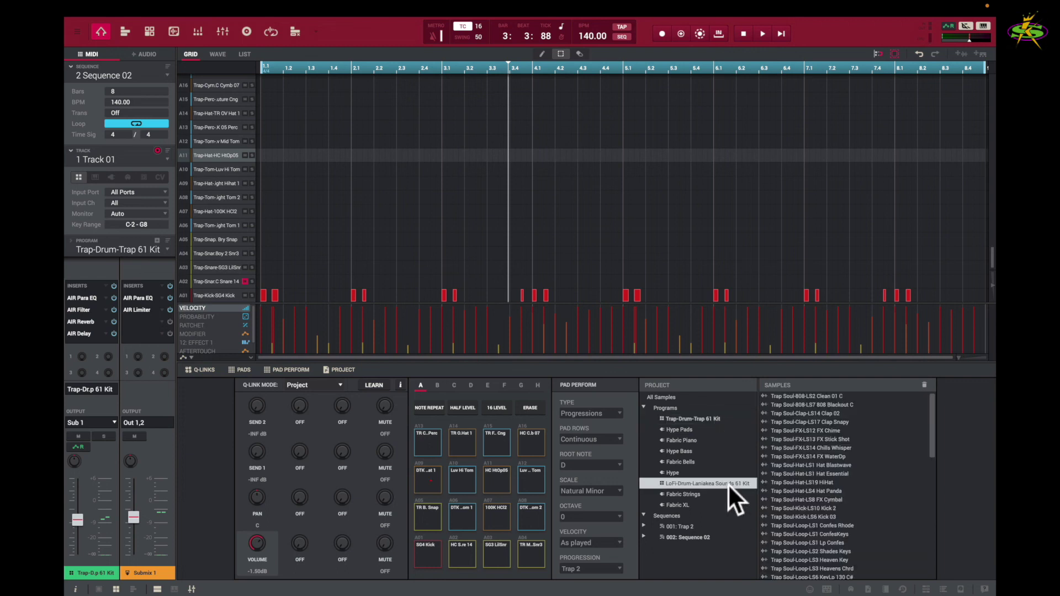
pyautogui.click(522, 482)
pyautogui.click(489, 478)
pyautogui.click(461, 479)
pyautogui.click(429, 478)
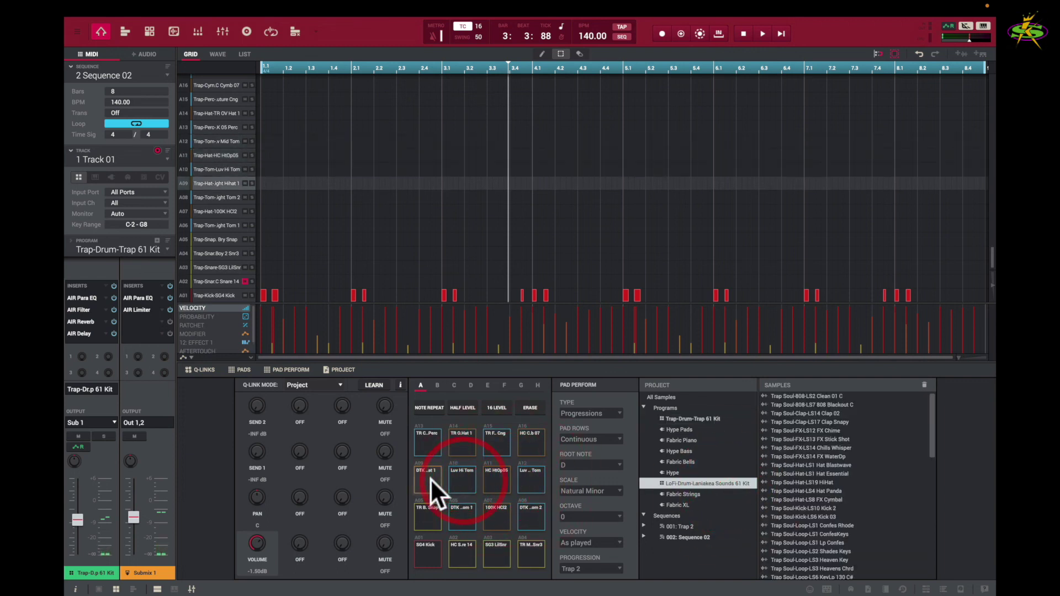
# Preview pads A05–A08 and A04–A01, then reselect Trap-Drum-Trap 61 Kit under Programs
pyautogui.click(429, 506)
pyautogui.click(463, 513)
pyautogui.click(497, 517)
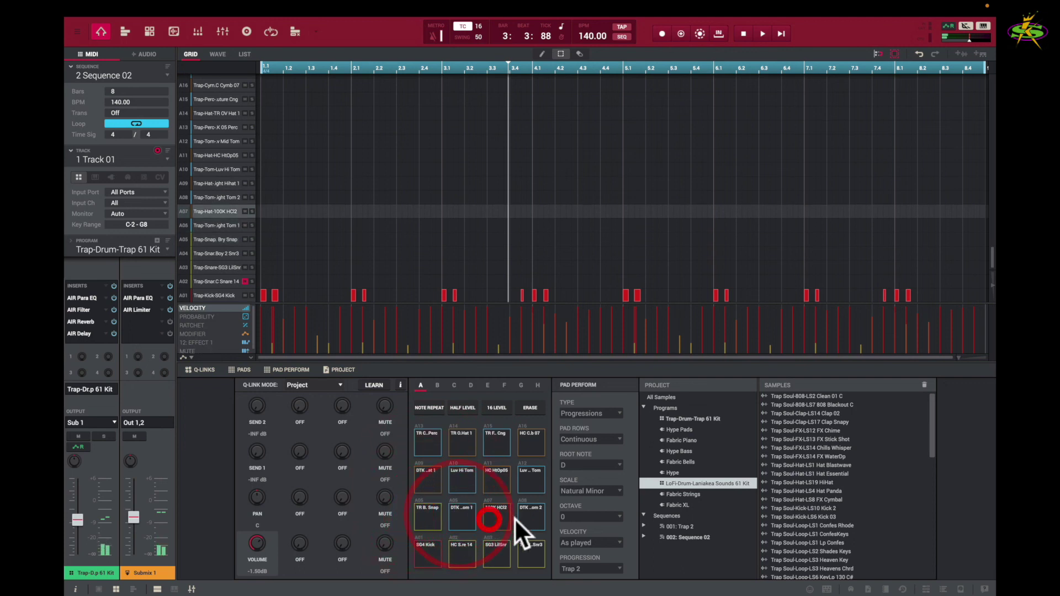
pyautogui.click(530, 521)
pyautogui.click(533, 548)
pyautogui.click(498, 549)
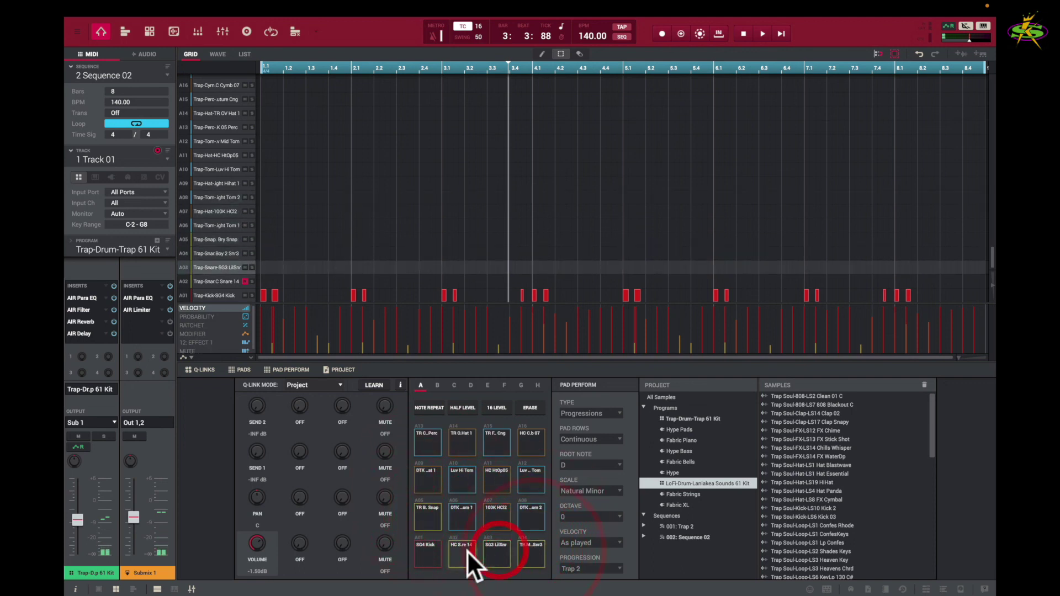
pyautogui.click(462, 550)
pyautogui.click(429, 551)
pyautogui.click(708, 419)
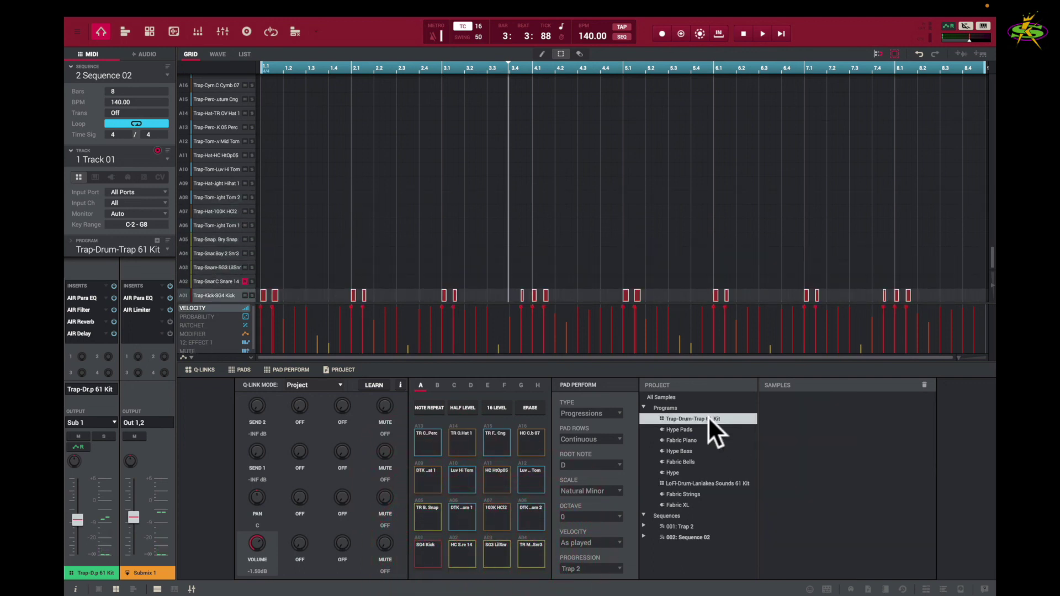